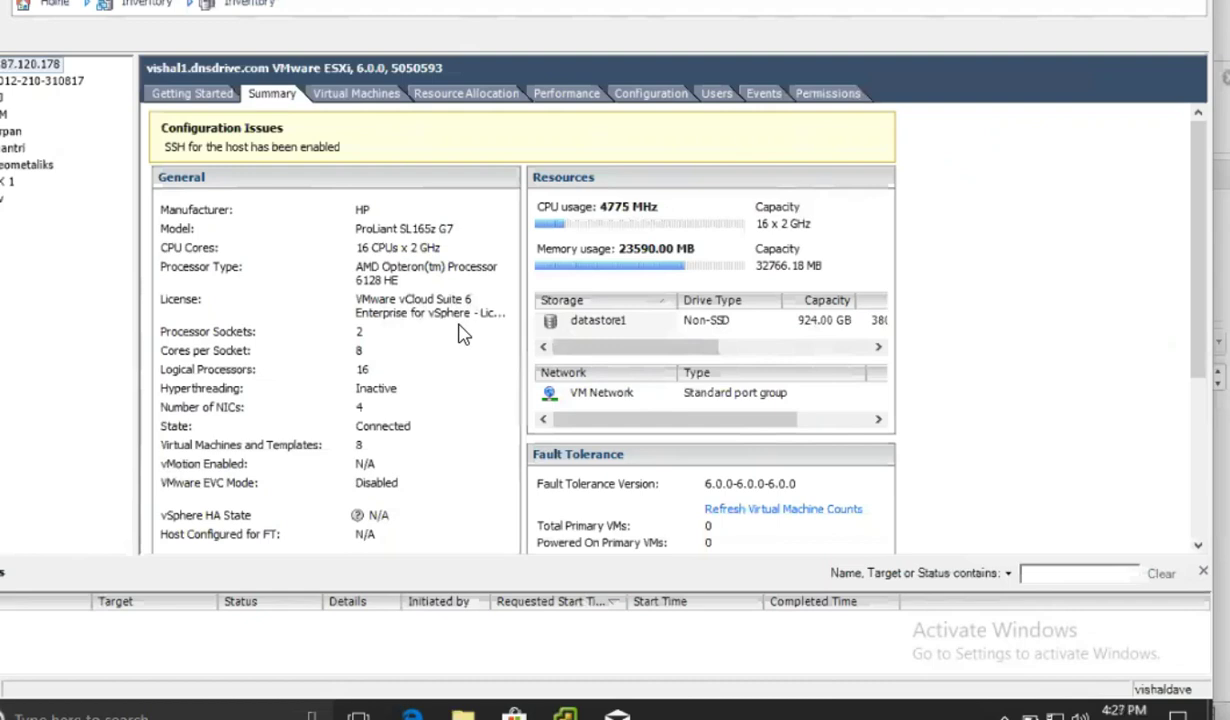
Step: Review the ESXi host's summary, virtual machine list, resource allocation and real-time CPU performance chart
{"action": "scroll", "coordinate": [462, 333], "scroll_direction": "down", "scroll_amount": 3}
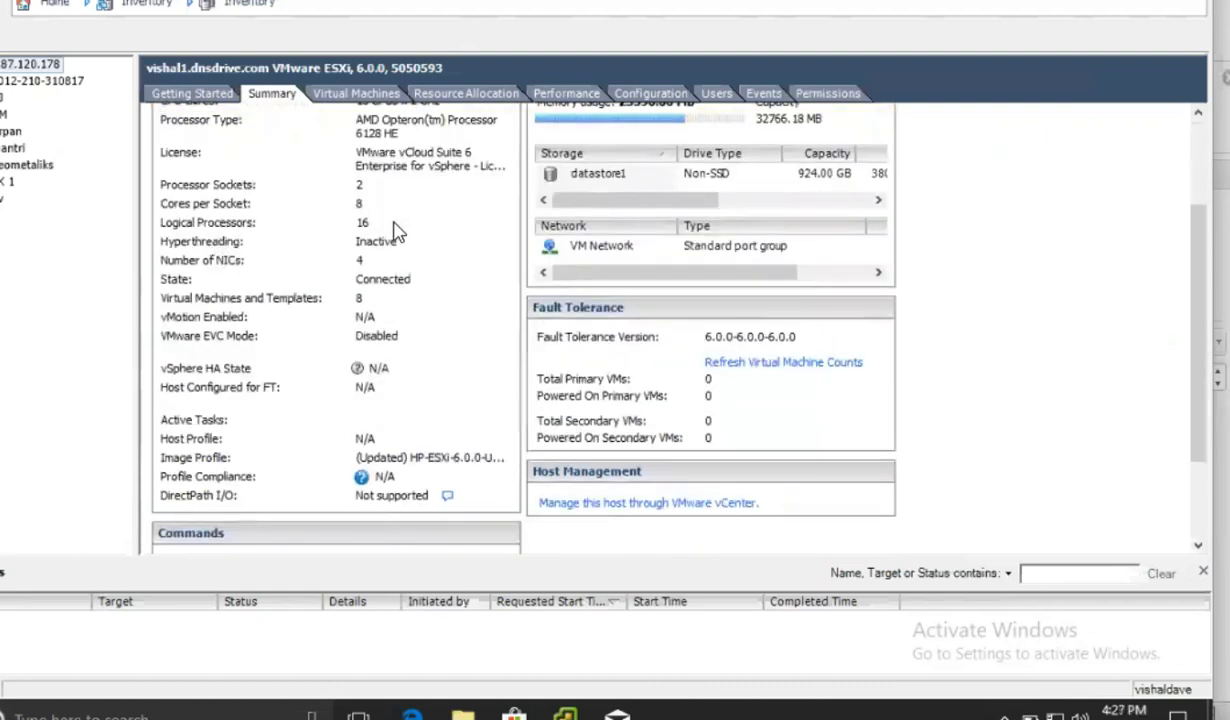
{"action": "scroll", "coordinate": [398, 230], "scroll_direction": "up", "scroll_amount": 3}
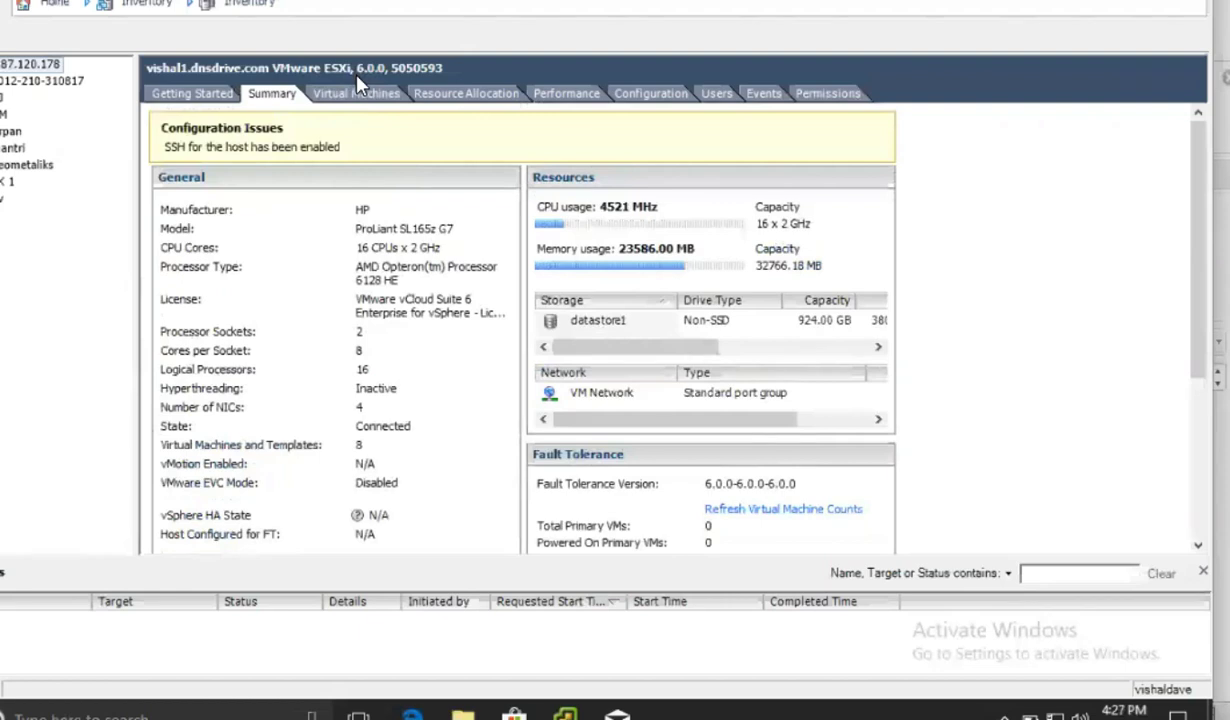
{"action": "left_click", "coordinate": [358, 84]}
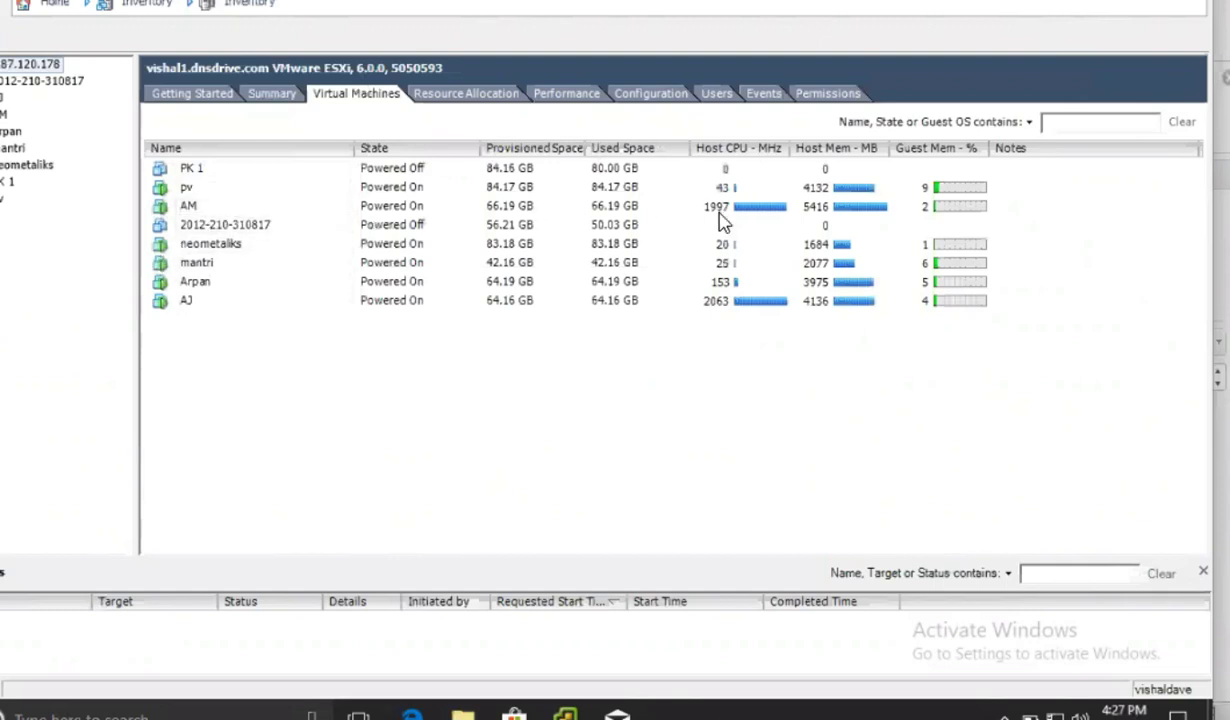
{"action": "left_click", "coordinate": [460, 94]}
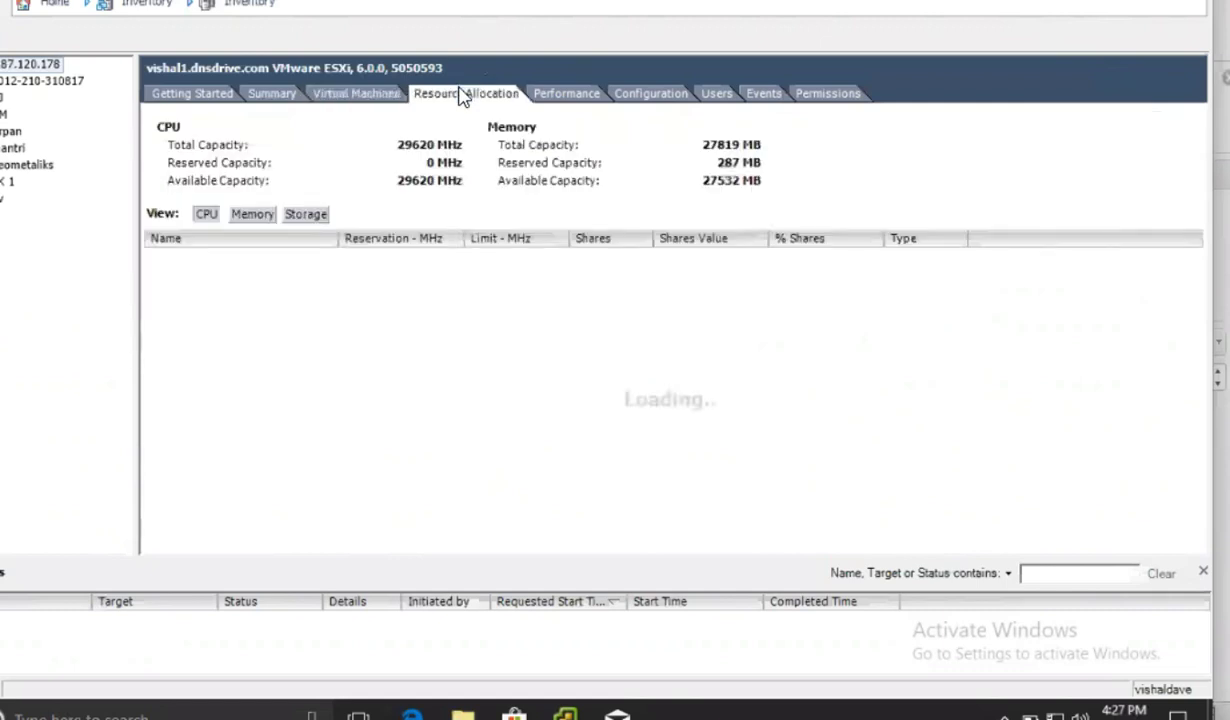
{"action": "left_click", "coordinate": [571, 94]}
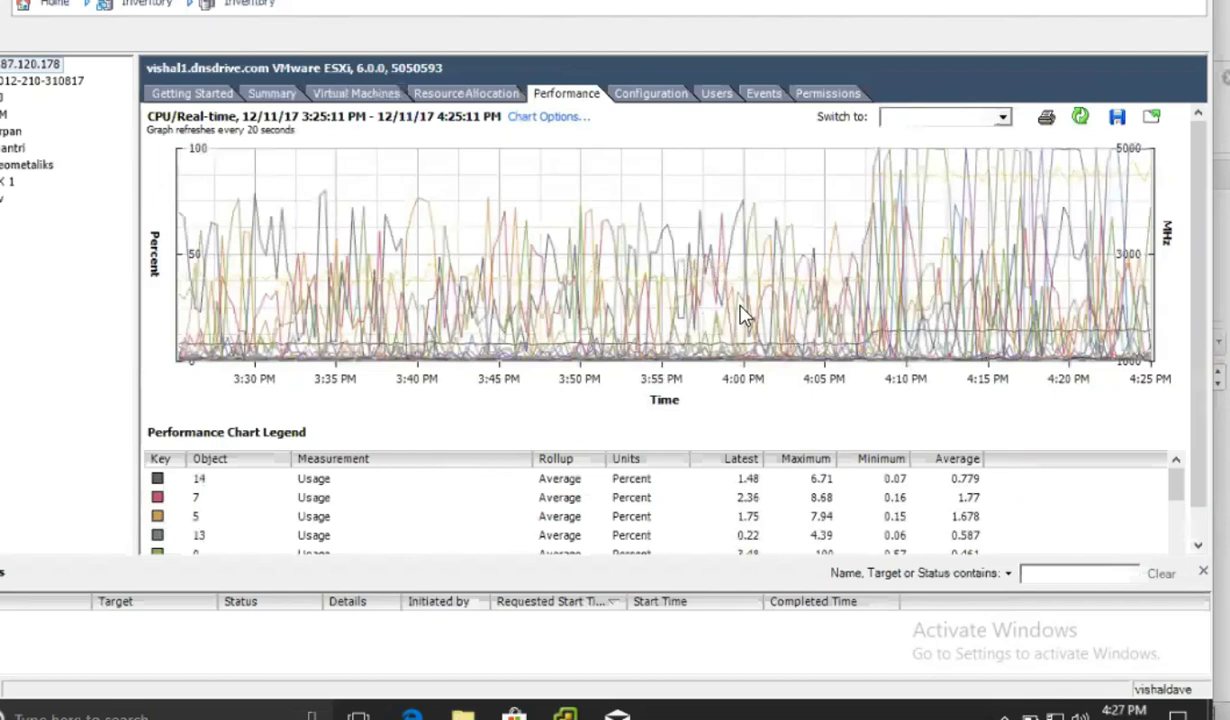
{"action": "mouse_move", "coordinate": [743, 316]}
Step: Inspect the host's hardware configuration, covering health status, processors and memory
{"action": "left_click", "coordinate": [651, 94]}
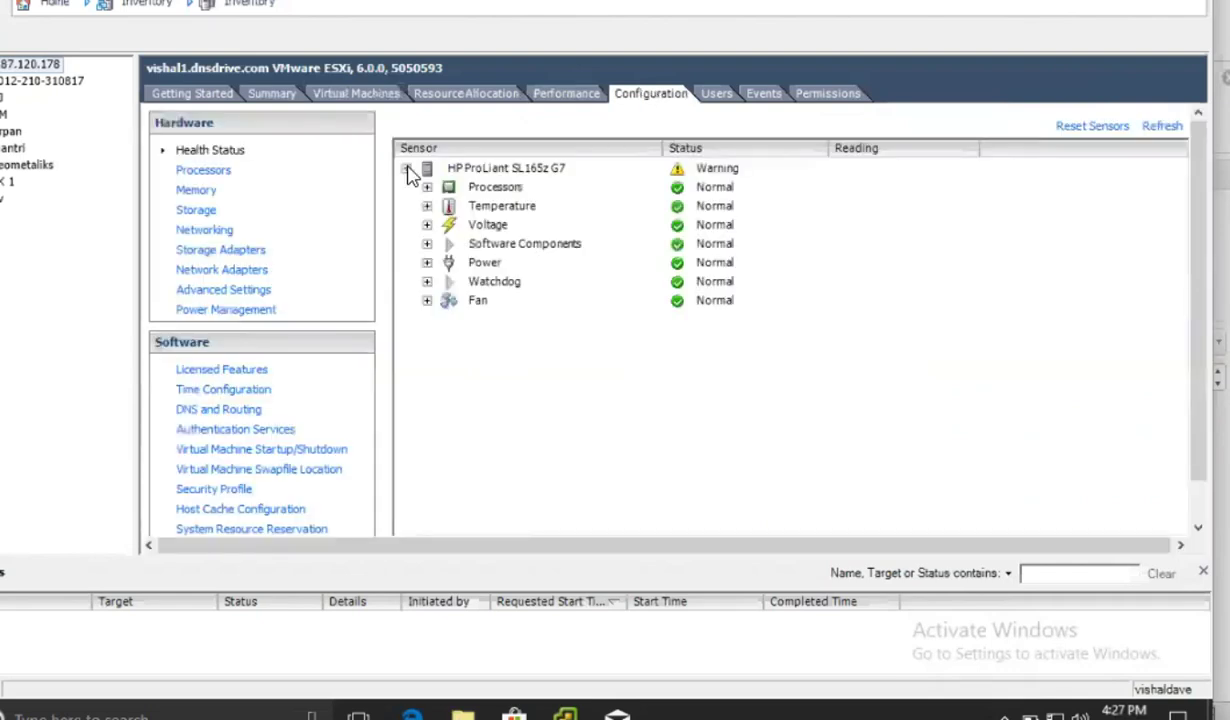
{"action": "left_click", "coordinate": [680, 168]}
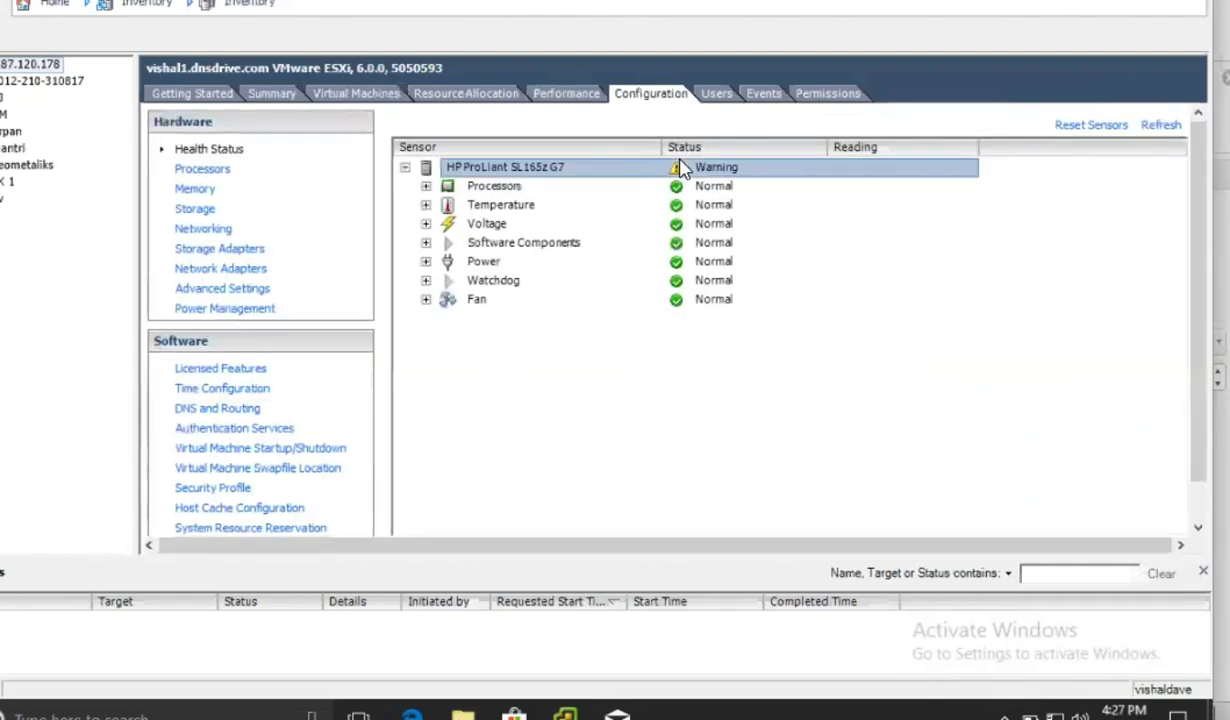
{"action": "left_click", "coordinate": [216, 170]}
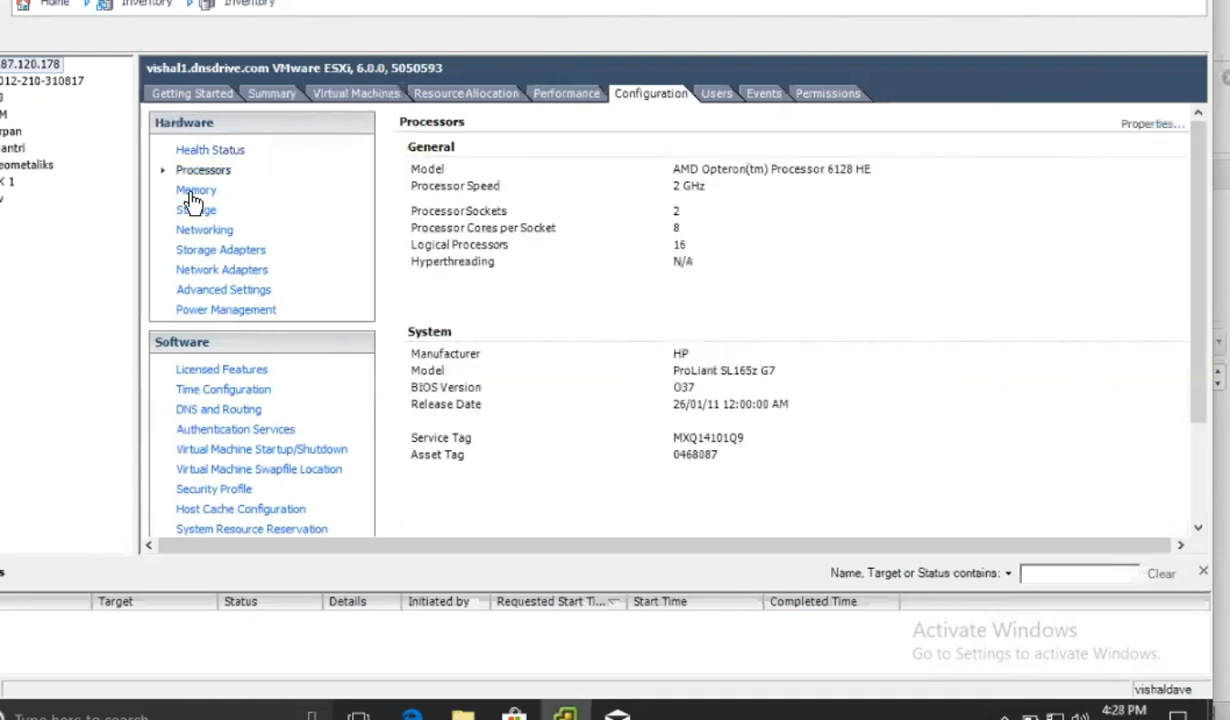
{"action": "left_click", "coordinate": [192, 192]}
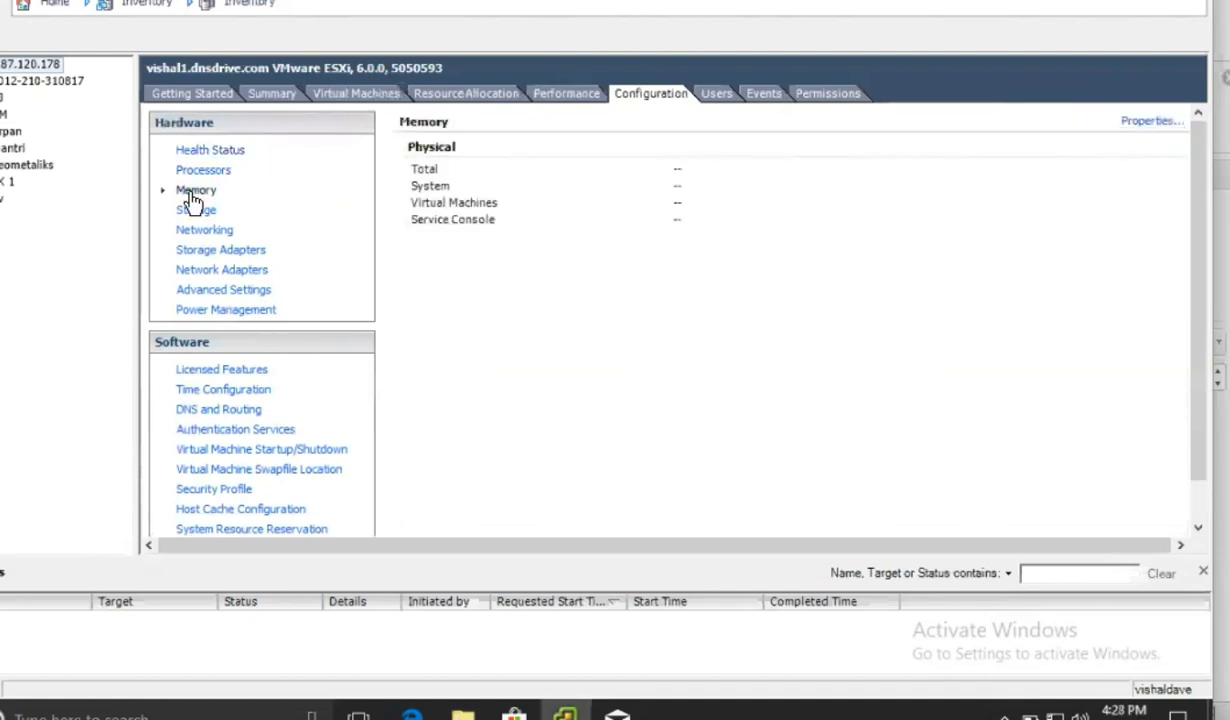
Step: Open the host's storage configuration and browse the files in datastore1, including its ISO image, closing the datastore browser when finished
{"action": "left_click", "coordinate": [195, 212]}
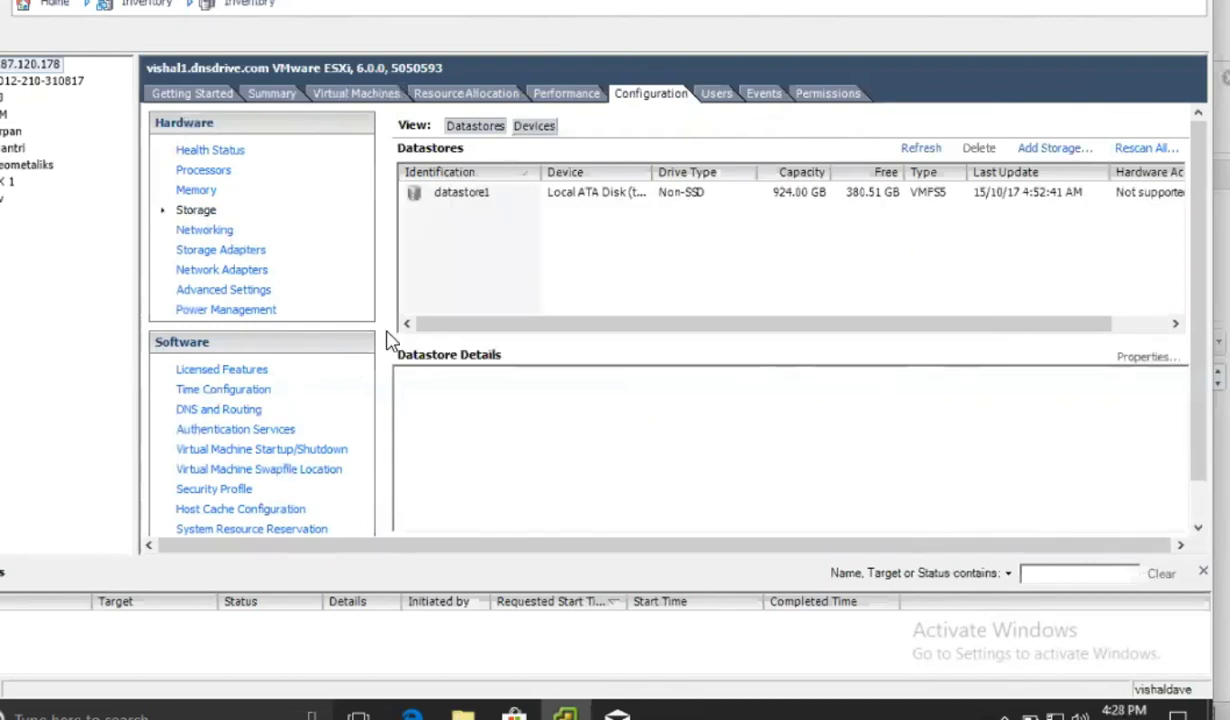
{"action": "left_click", "coordinate": [467, 192]}
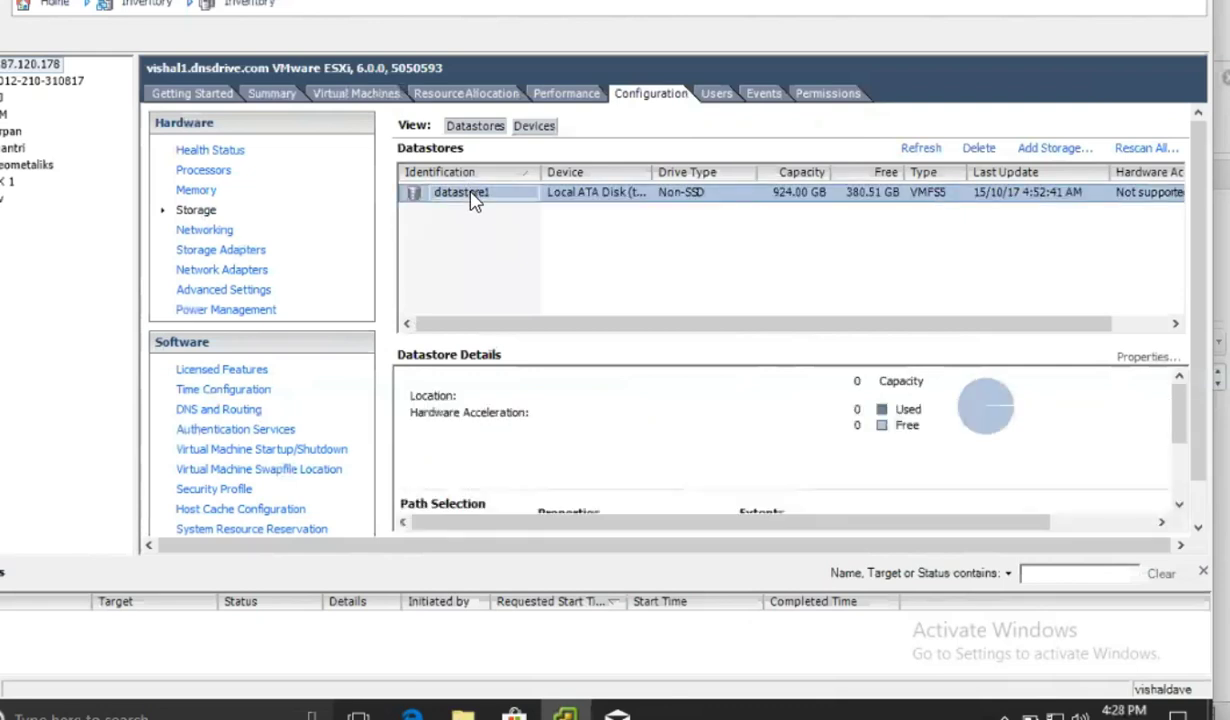
{"action": "right_click", "coordinate": [474, 199]}
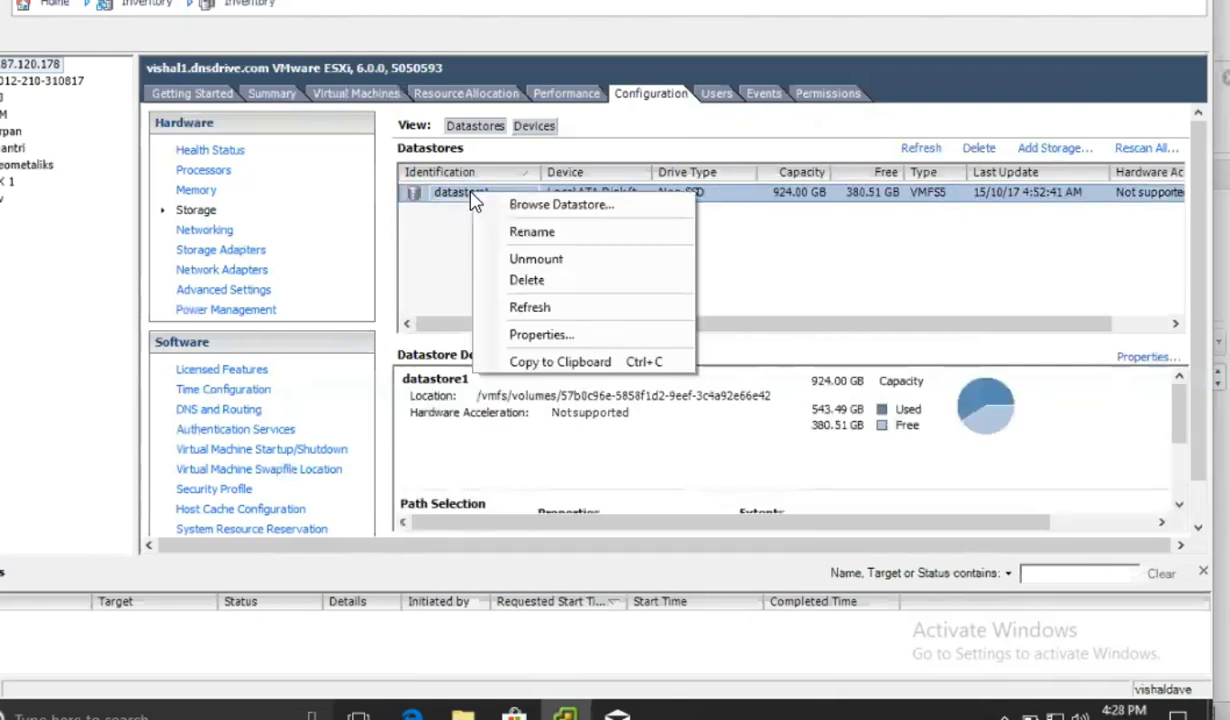
{"action": "left_click", "coordinate": [548, 208]}
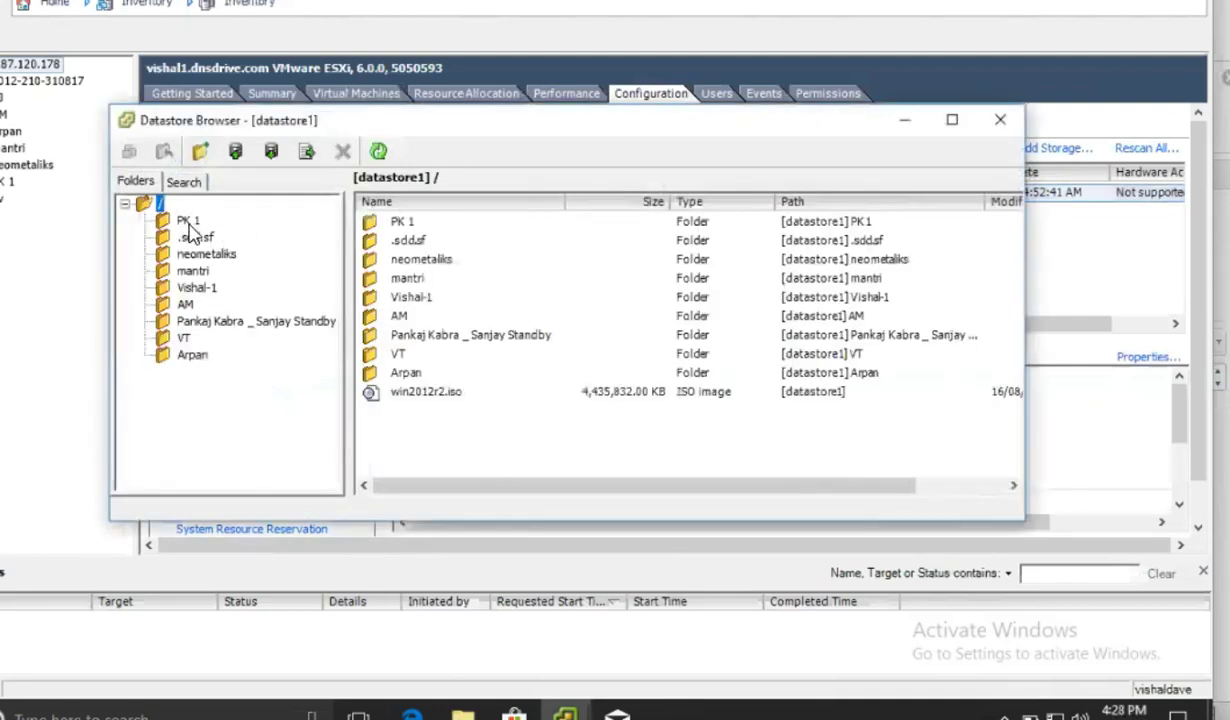
{"action": "left_click", "coordinate": [407, 393]}
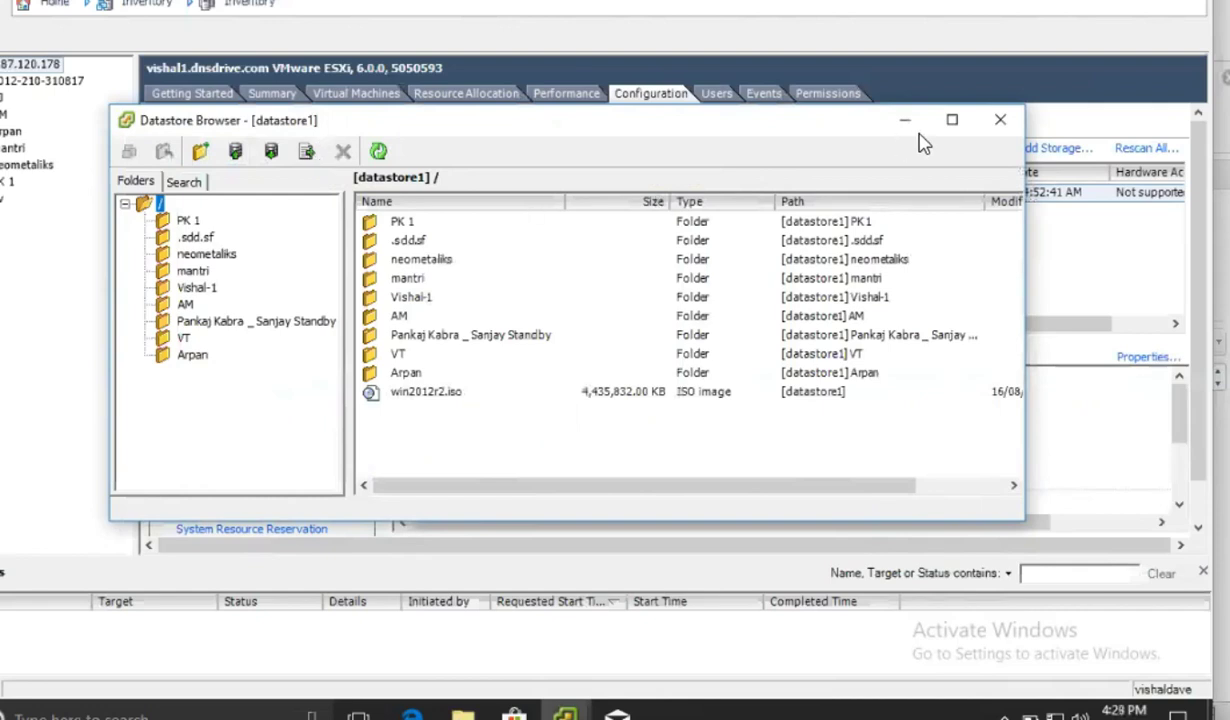
{"action": "left_click", "coordinate": [1000, 121]}
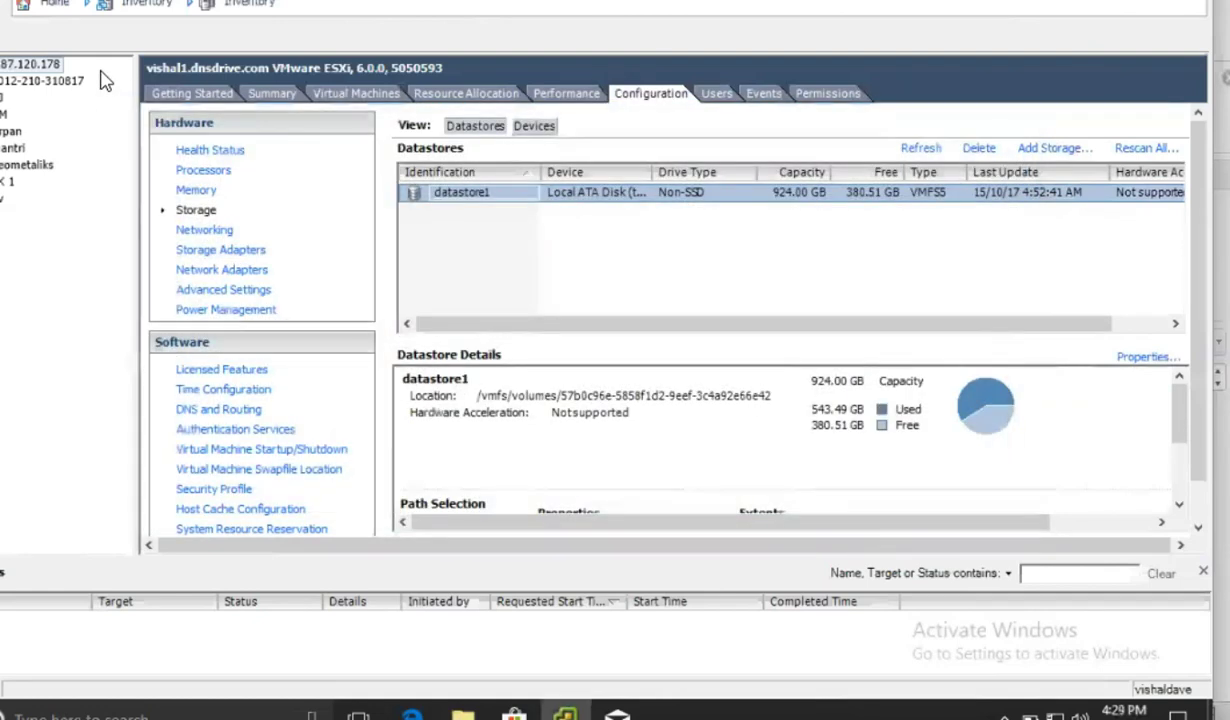
Step: Start creating a virtual machine on the host with the Typical configuration and name it Cloud Demo
{"action": "right_click", "coordinate": [100, 66]}
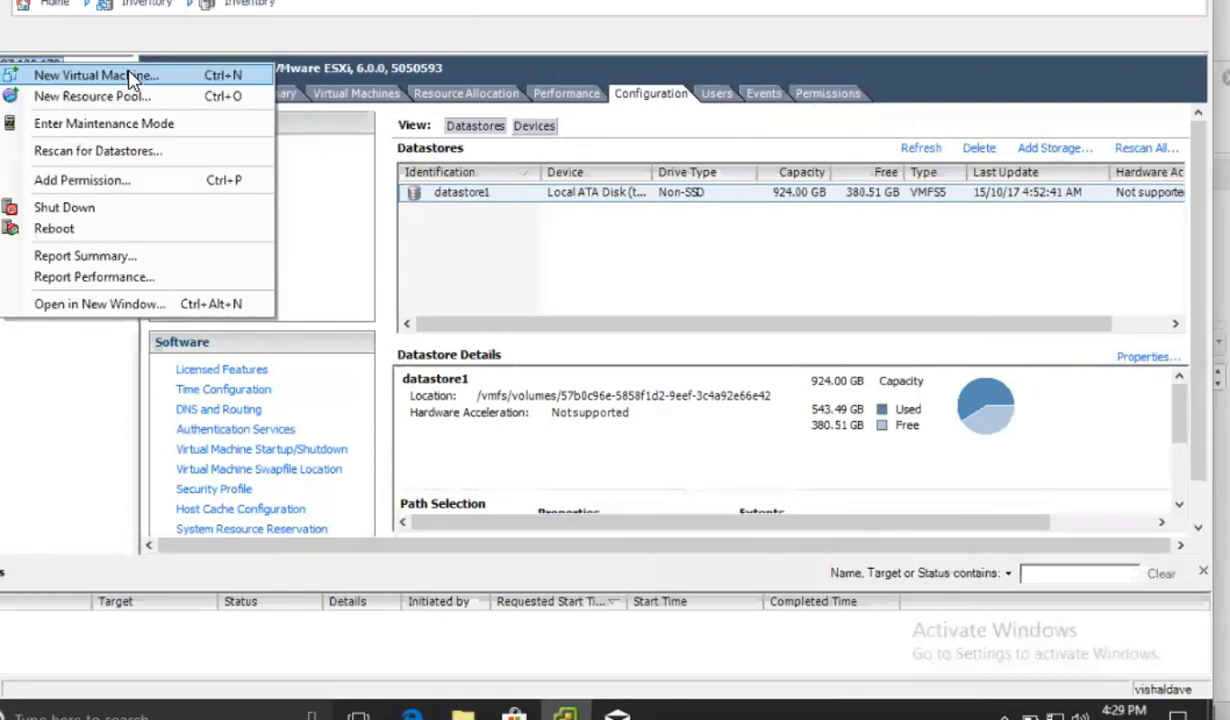
{"action": "left_click", "coordinate": [128, 76]}
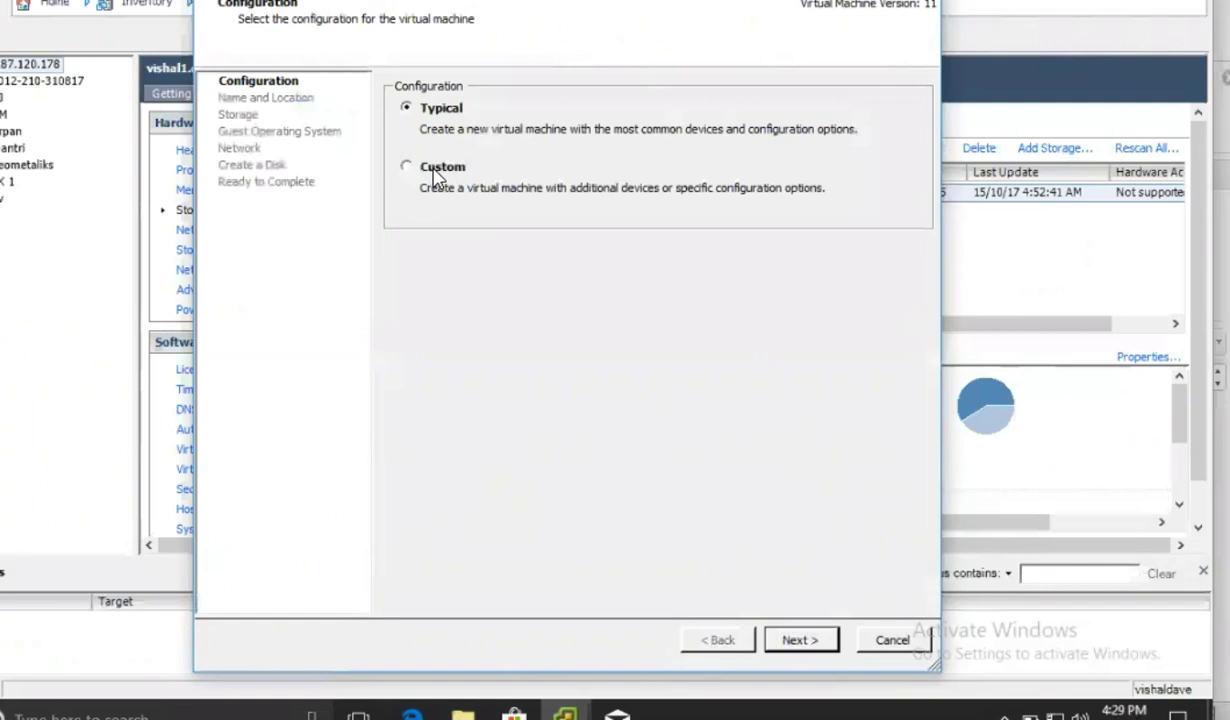
{"action": "left_click", "coordinate": [823, 641]}
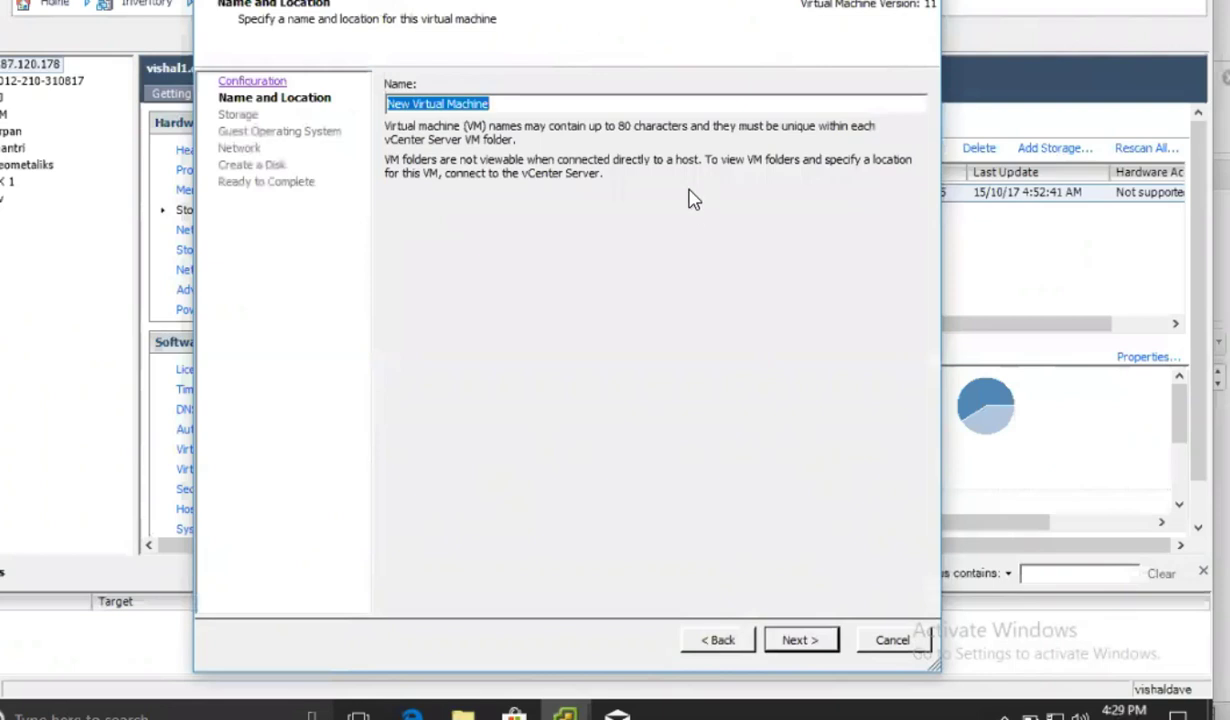
{"action": "type", "text": "Cloud Demo"}
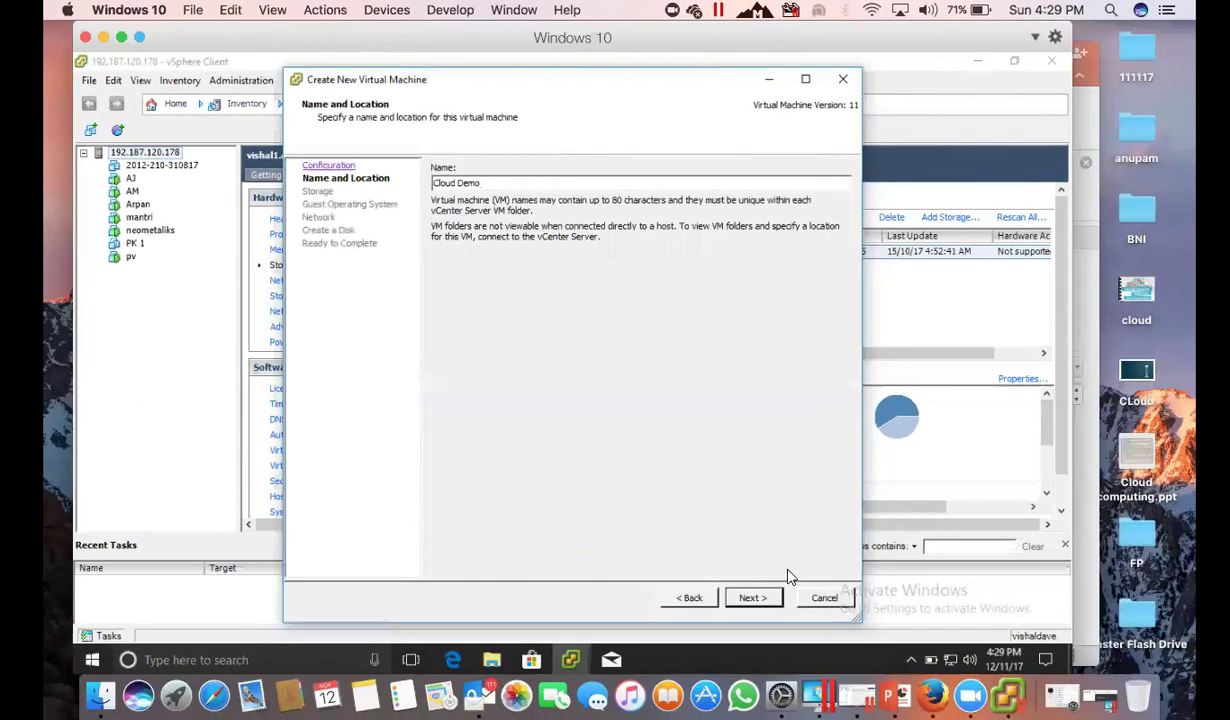
{"action": "left_click", "coordinate": [752, 598]}
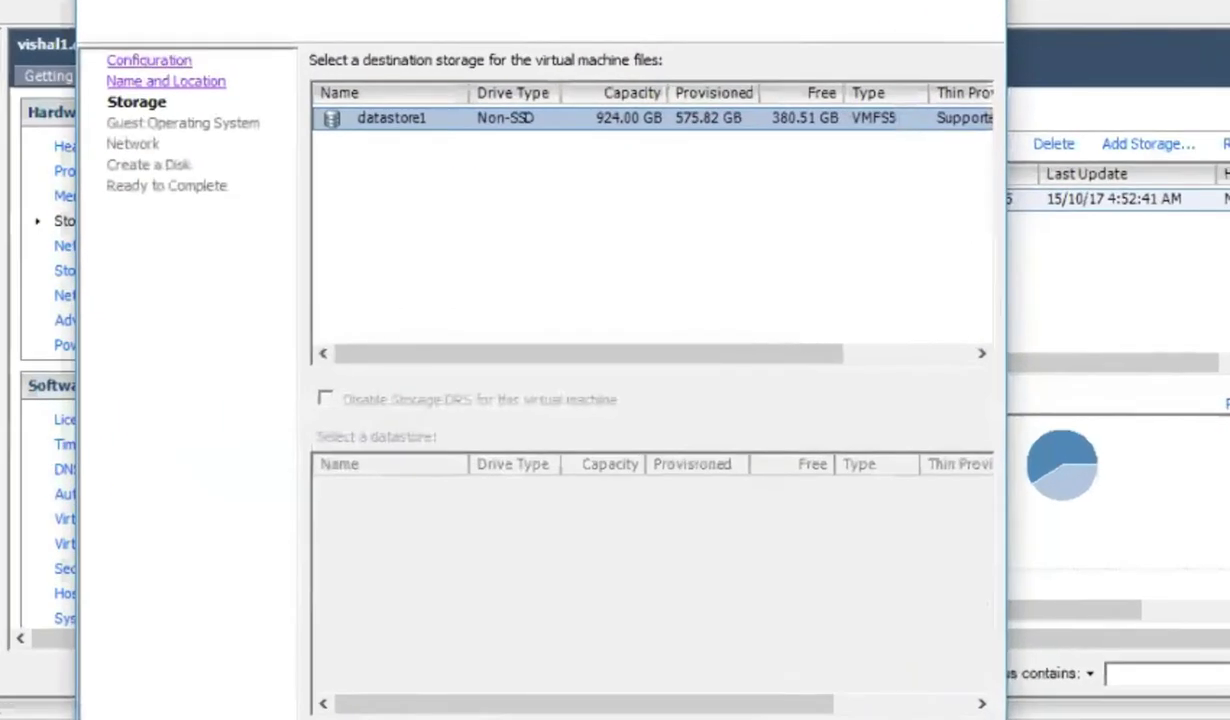
Step: Accept datastore1 as the destination storage and set the guest operating system to Microsoft Windows Server 2012 (64-bit)
{"action": "key", "text": "Return"}
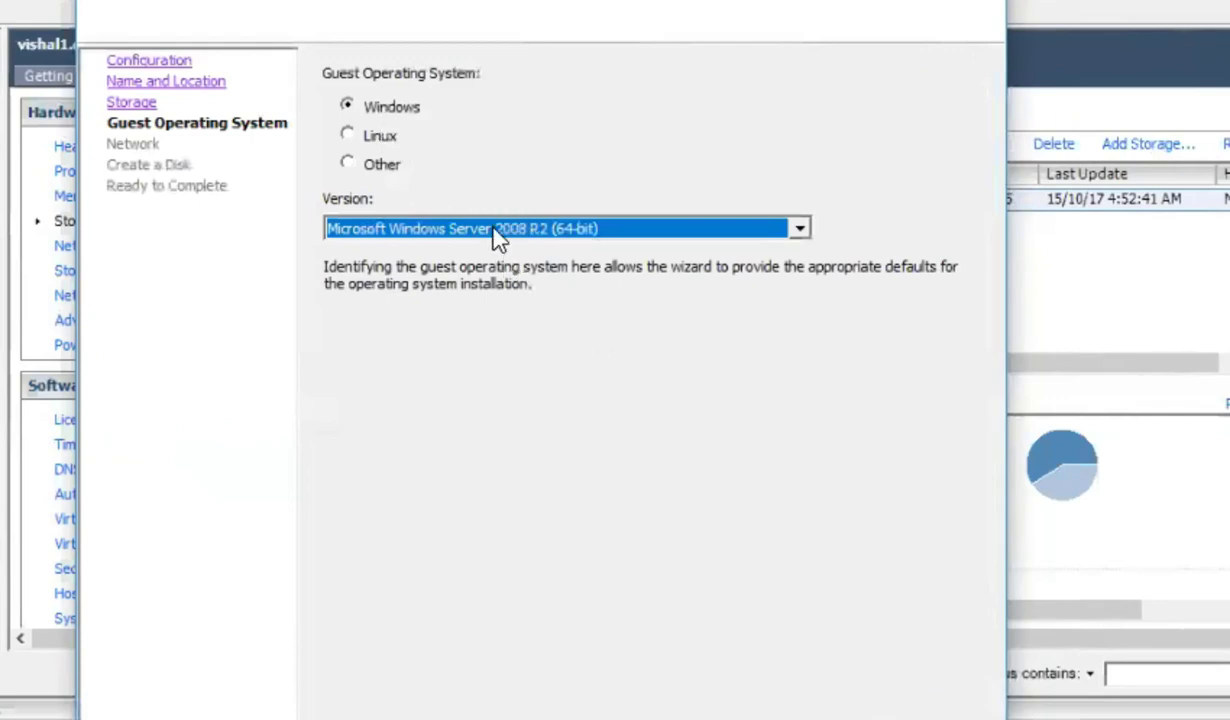
{"action": "left_click", "coordinate": [549, 238]}
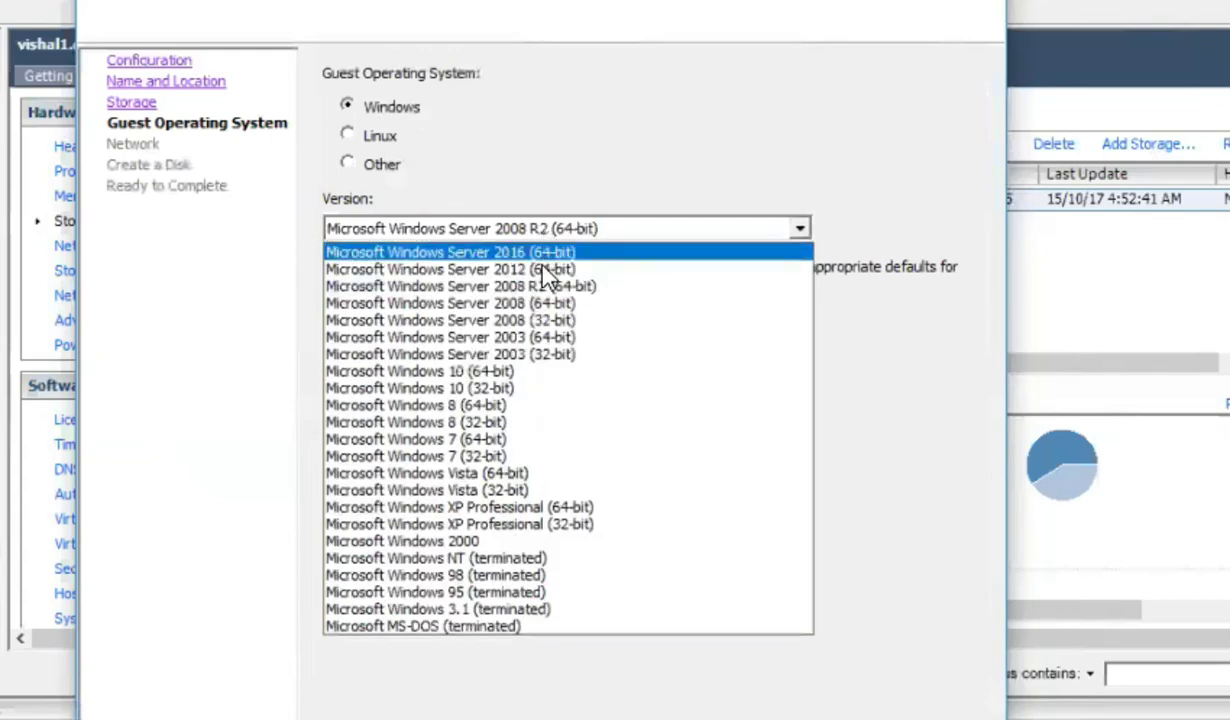
{"action": "left_click", "coordinate": [546, 270]}
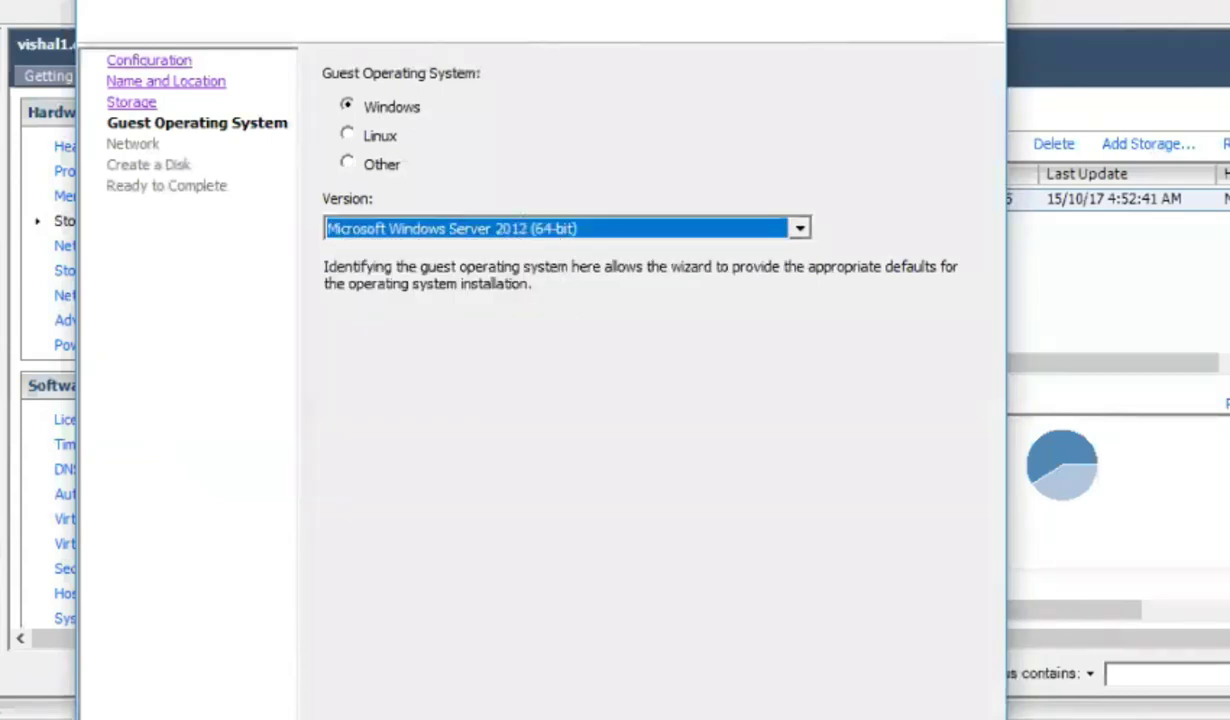
{"action": "key", "text": "Return"}
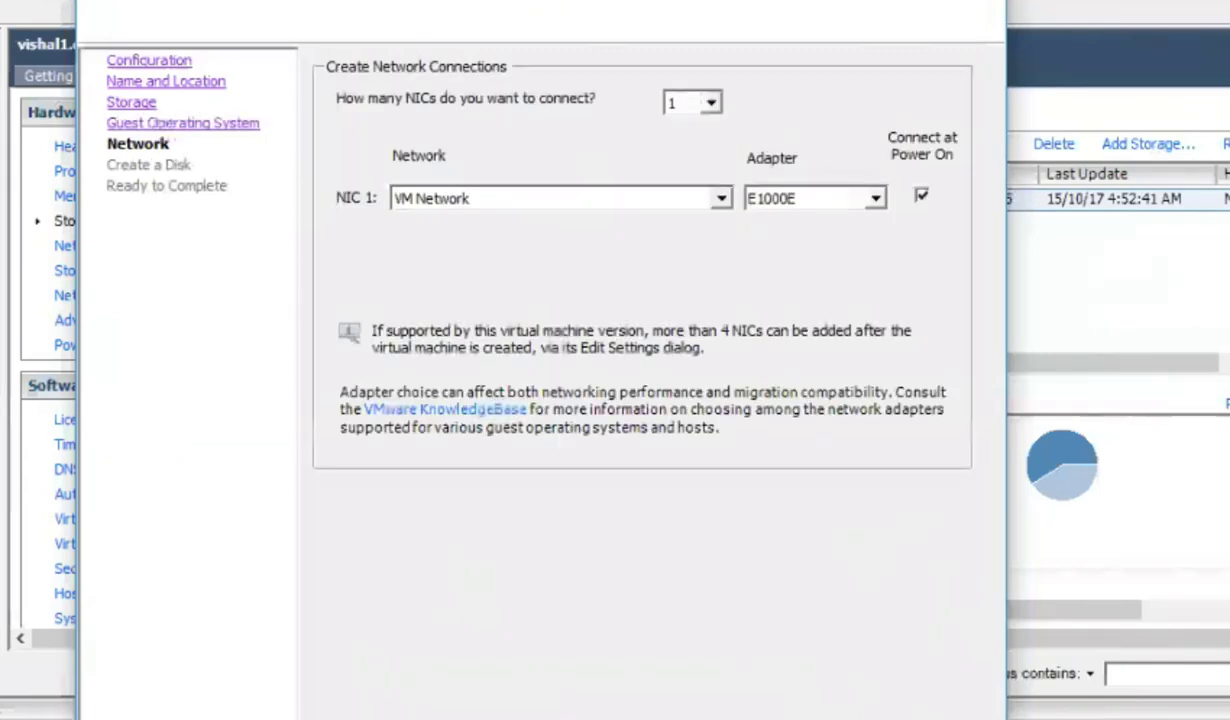
Step: Accept one E1000E NIC on VM Network and set the virtual disk size to 60 GB with Thick Provision Lazy Zeroed
{"action": "key", "text": "Return"}
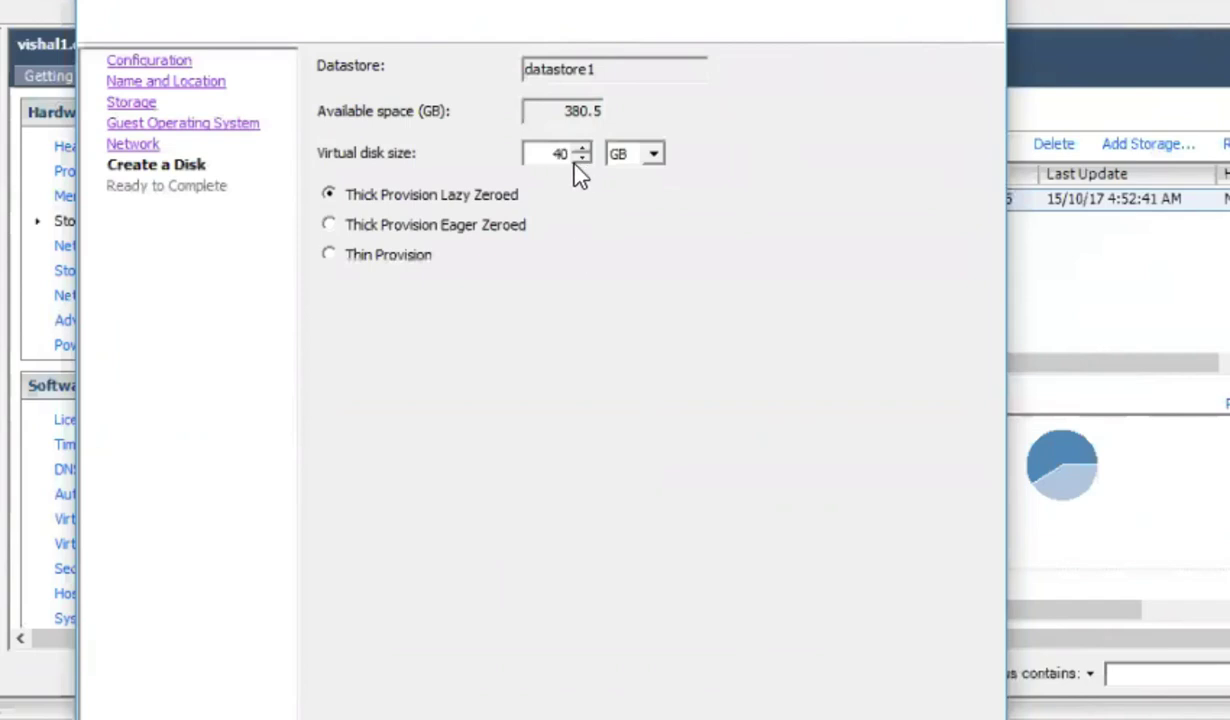
{"action": "double_click", "coordinate": [561, 147]}
{"action": "type", "text": "60"}
{"action": "key", "text": "Return"}
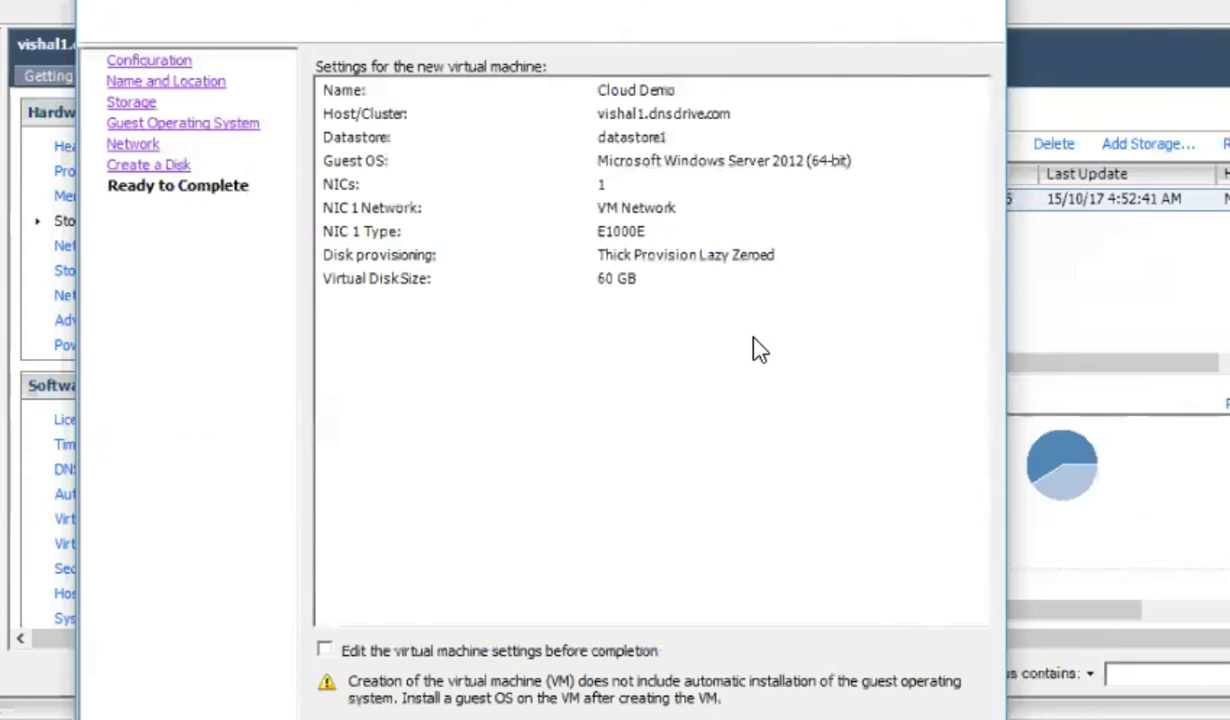
Step: Choose to edit the virtual machine settings before completion and switch the new CD/DVD drive to a datastore ISO file
{"action": "left_click", "coordinate": [481, 650]}
{"action": "key", "text": "Return"}
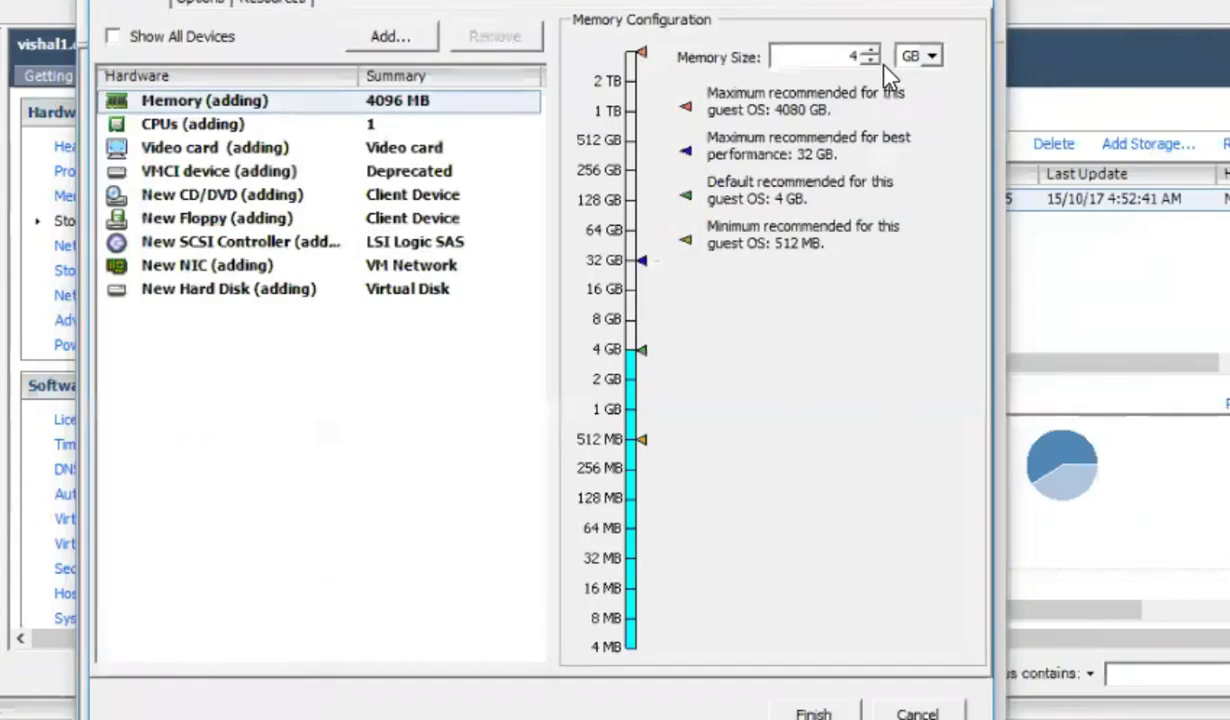
{"action": "left_click", "coordinate": [215, 196]}
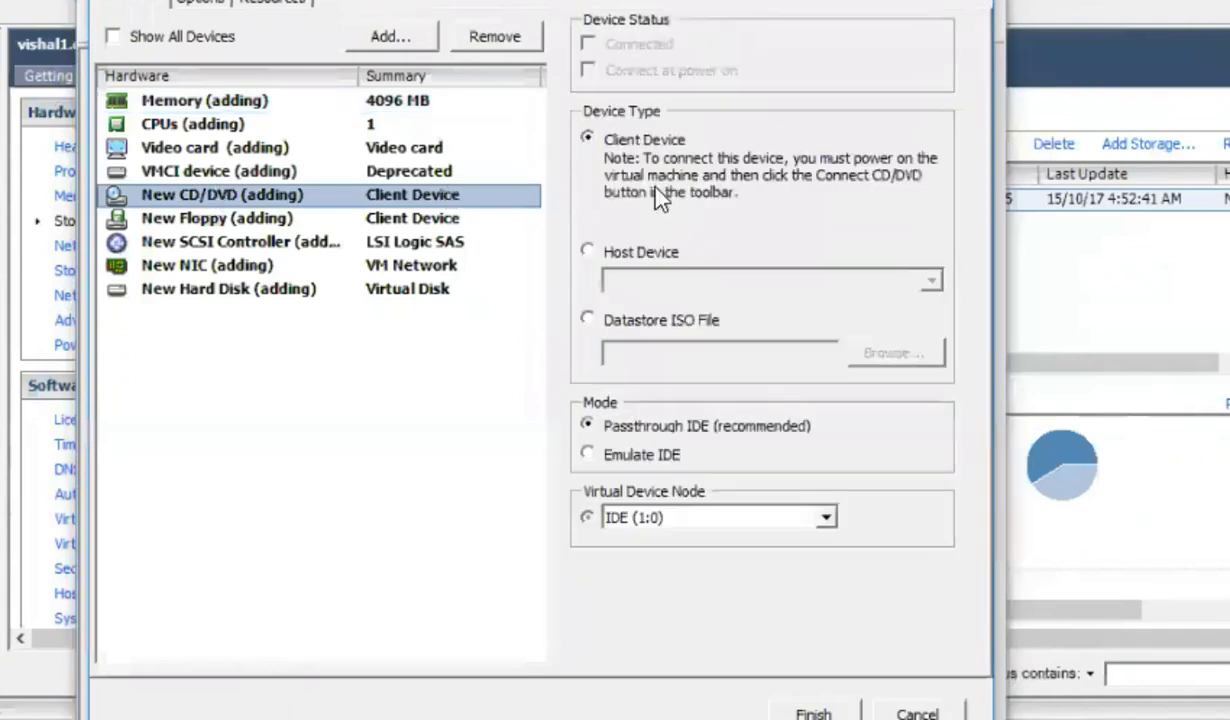
{"action": "left_click", "coordinate": [589, 320]}
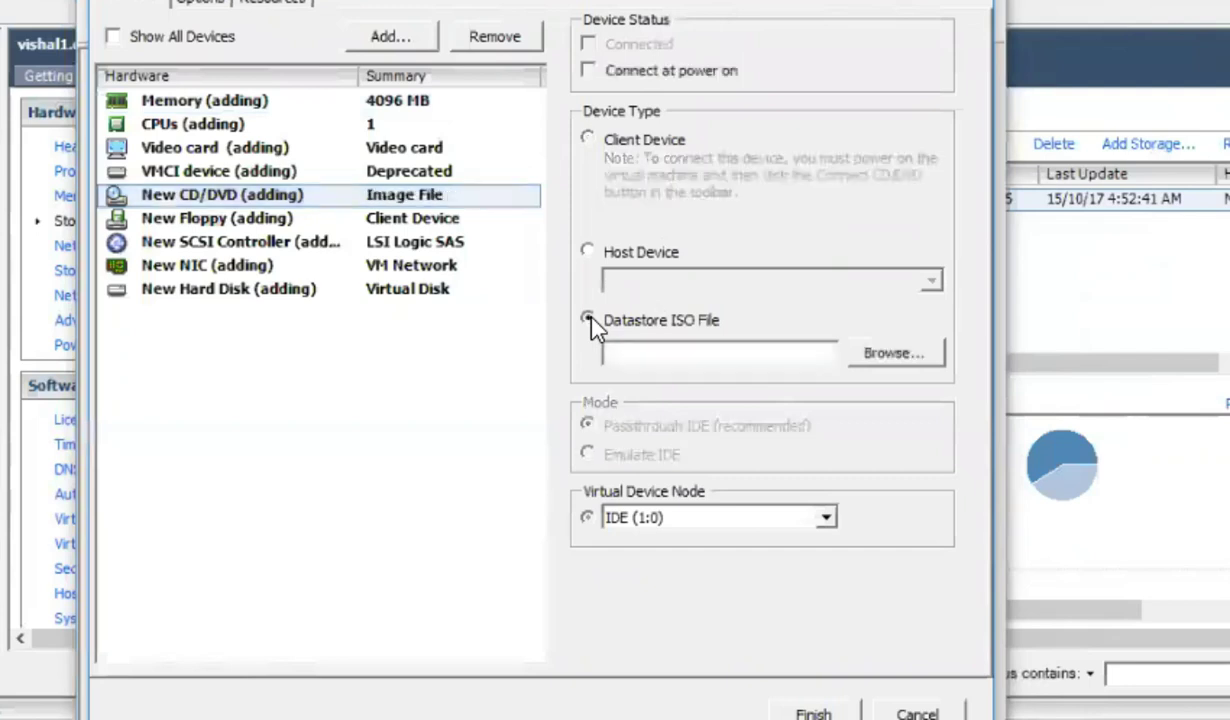
Step: Attach win2012r2.iso from datastore1 to the CD/DVD drive with Connect at power on enabled, and finish creating the virtual machine
{"action": "left_click", "coordinate": [918, 353]}
{"action": "double_click", "coordinate": [333, 268]}
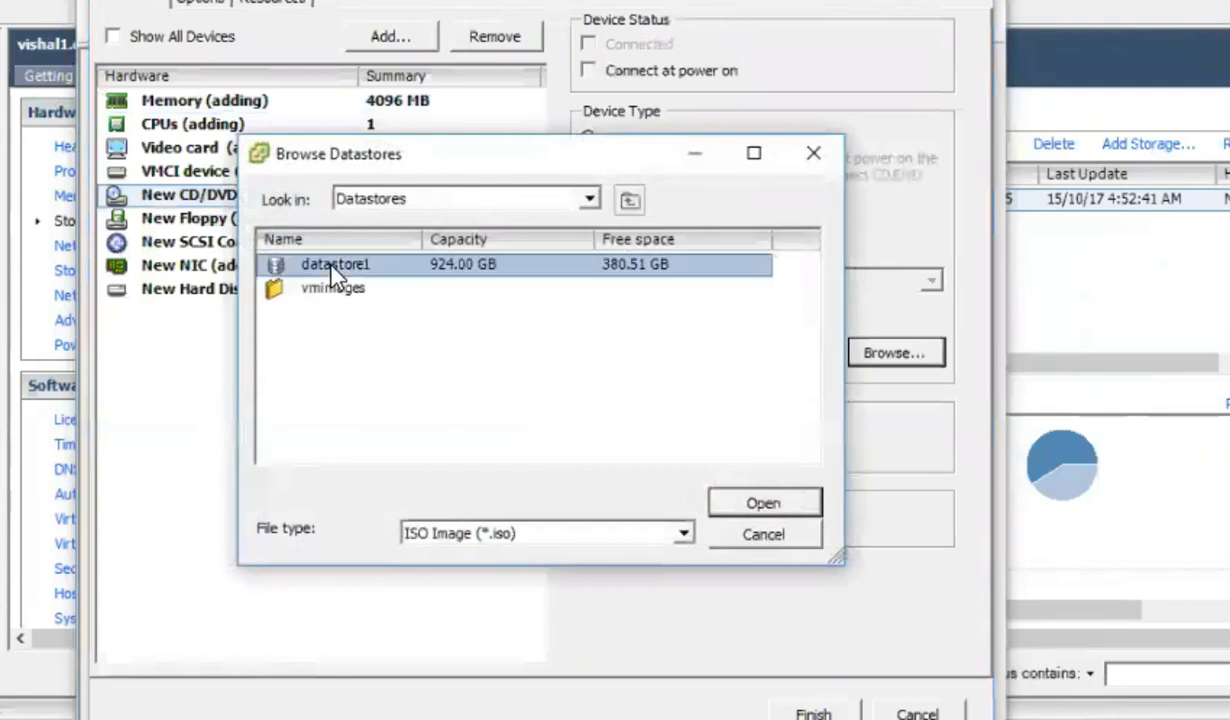
{"action": "scroll", "coordinate": [365, 430], "scroll_direction": "down", "scroll_amount": 1}
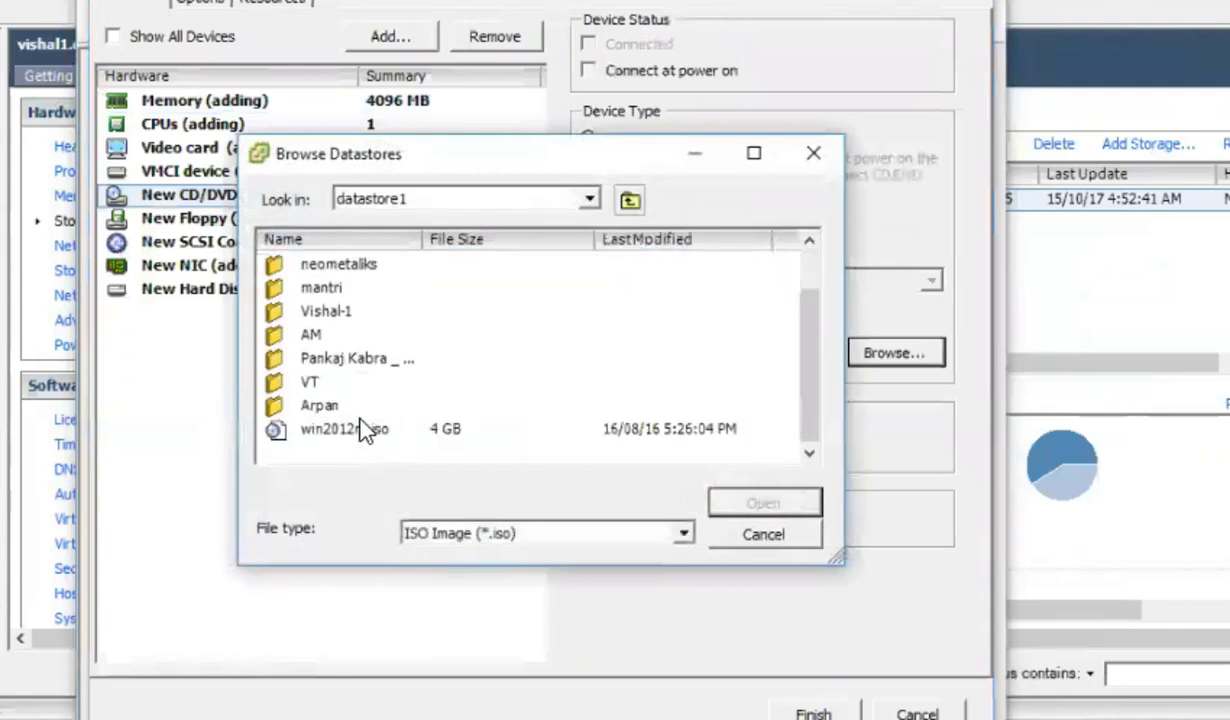
{"action": "left_click", "coordinate": [343, 432]}
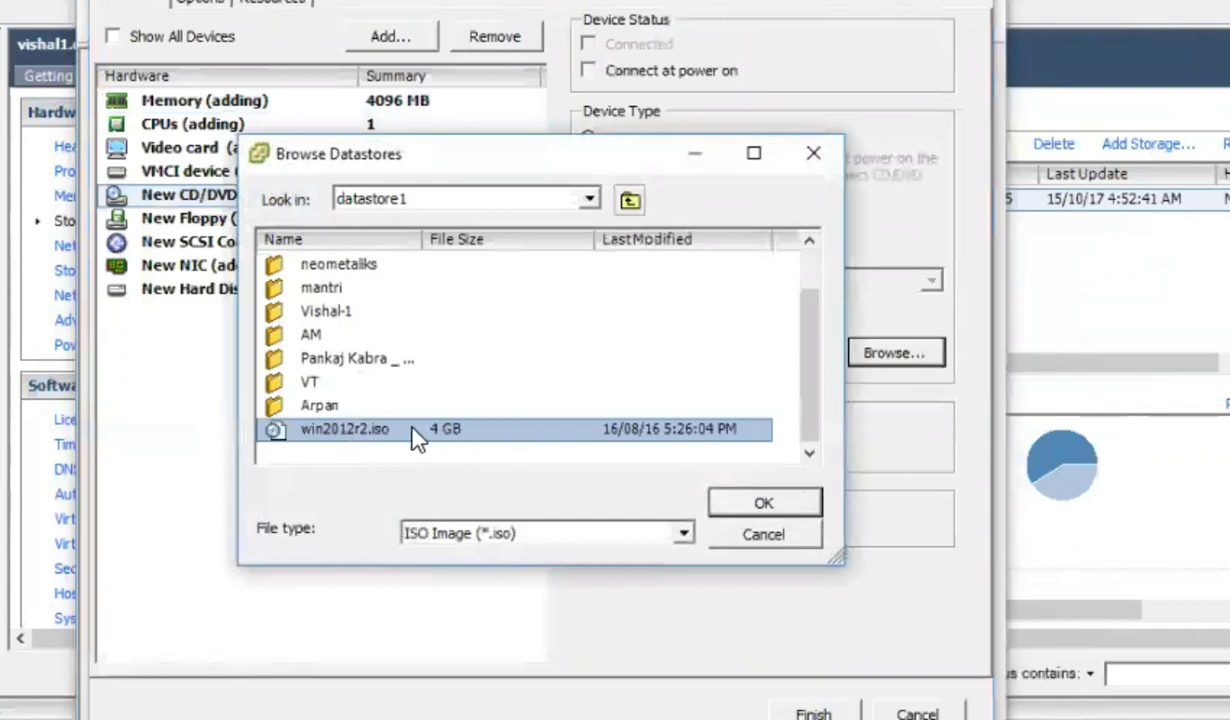
{"action": "left_click", "coordinate": [757, 506]}
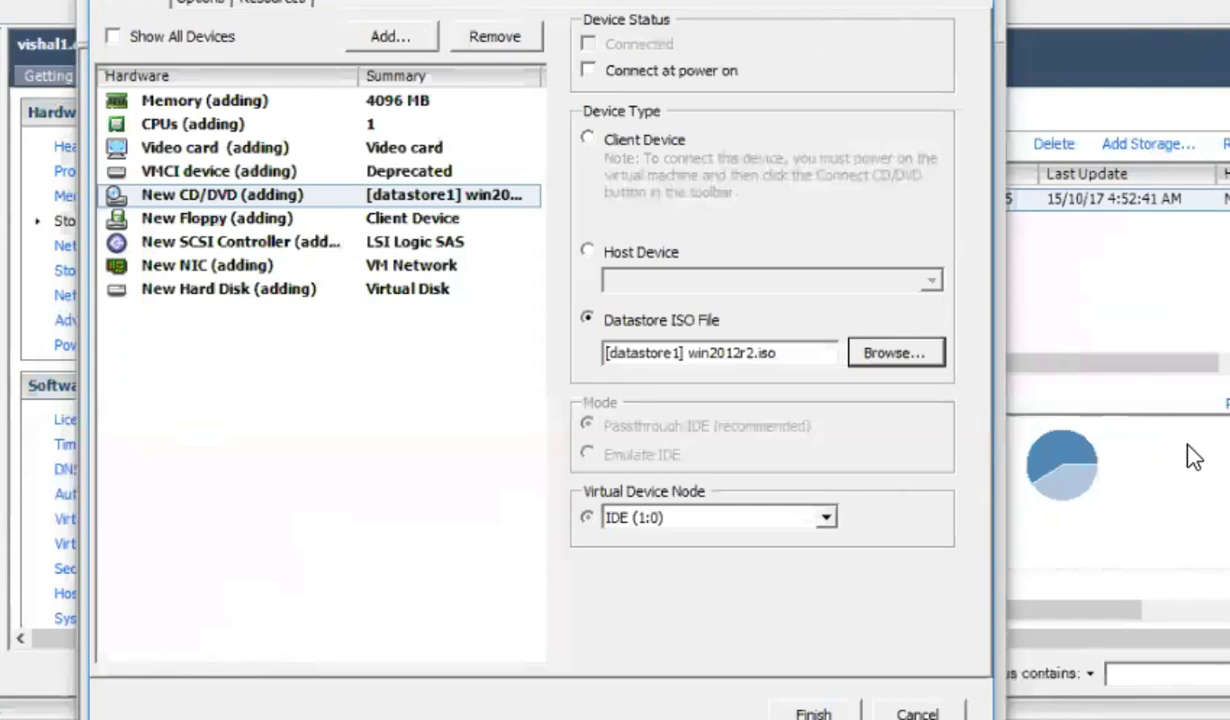
{"action": "left_click", "coordinate": [644, 71]}
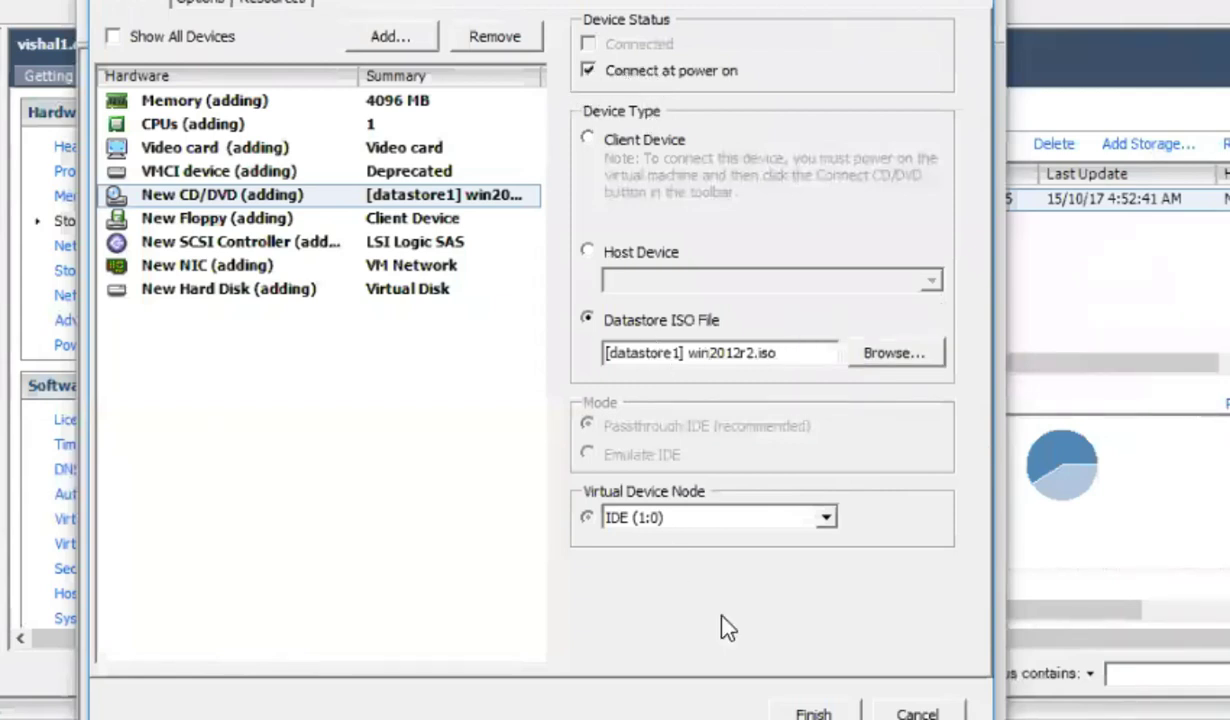
{"action": "left_click", "coordinate": [816, 712]}
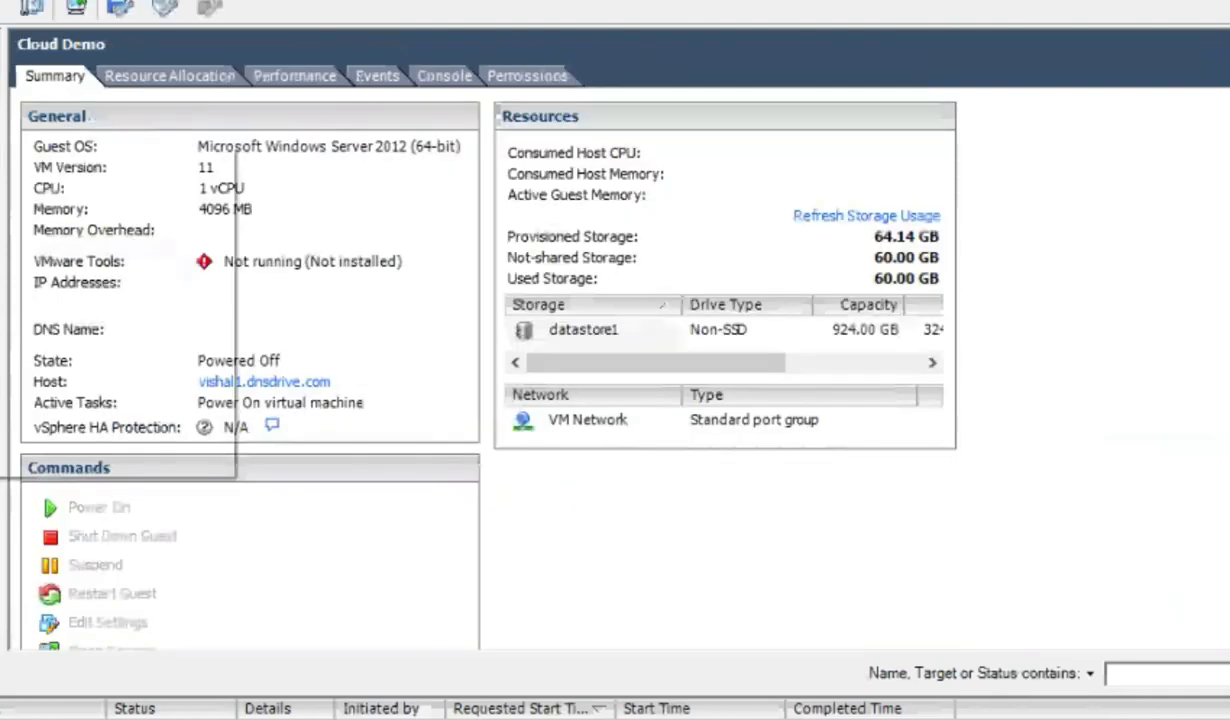
Step: Open the Cloud Demo virtual machine's console
{"action": "right_click", "coordinate": [0, 118]}
{"action": "left_click", "coordinate": [8, 233]}
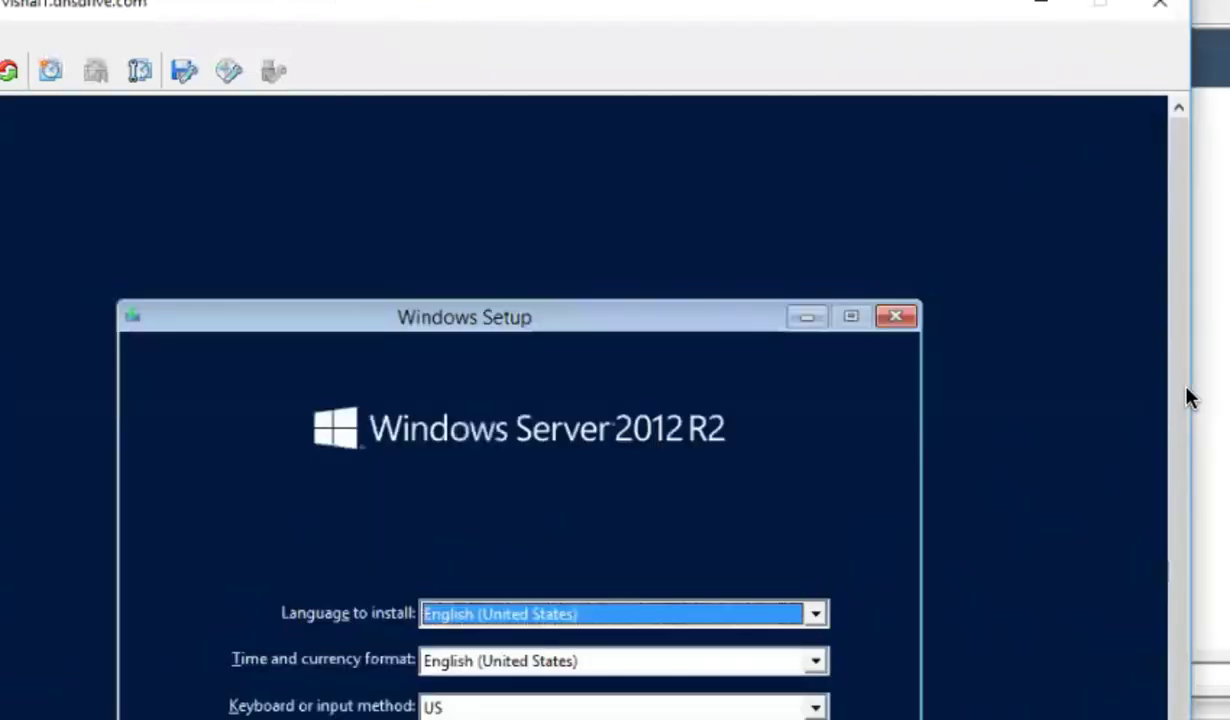
{"action": "key", "text": "shift"}
{"action": "key", "text": "shift"}
{"action": "key", "text": "shift"}
{"action": "key", "text": "shift"}
{"action": "key", "text": "shift"}
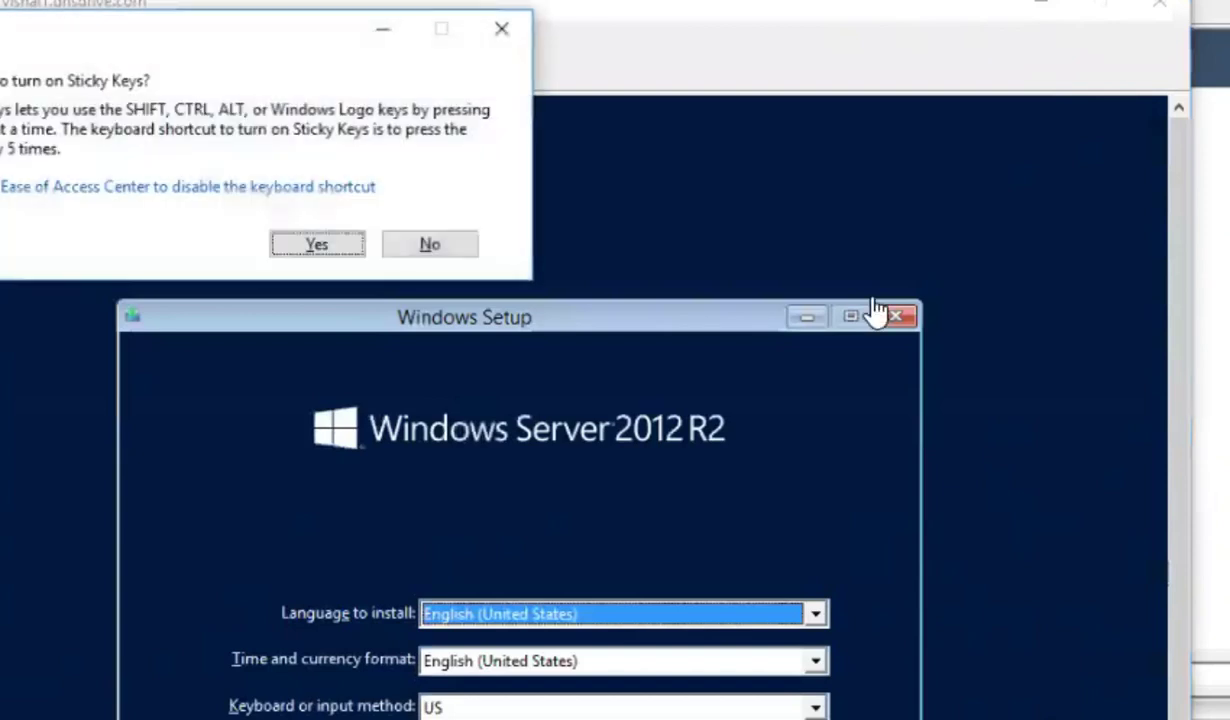
{"action": "left_click", "coordinate": [438, 256]}
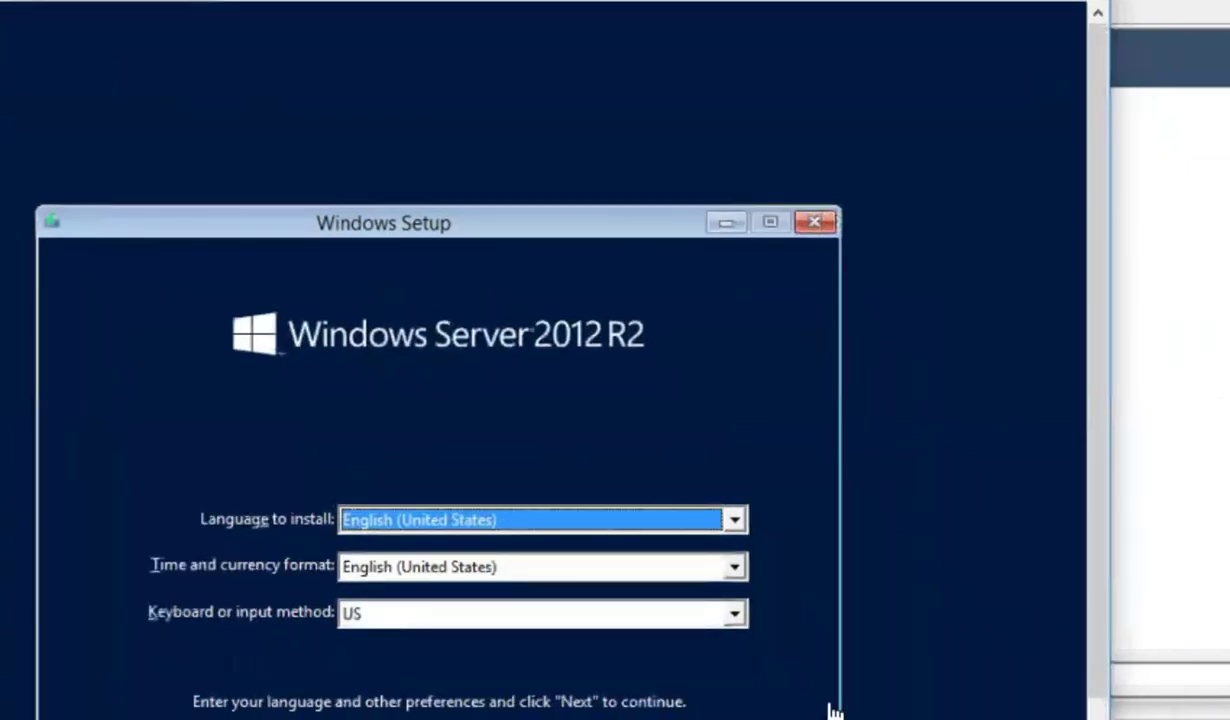
Step: Accept the English (United States) and US keyboard preferences and choose Windows Server 2012 R2 Datacenter Evaluation (Server with a GUI) for installation
{"action": "key", "text": "Return"}
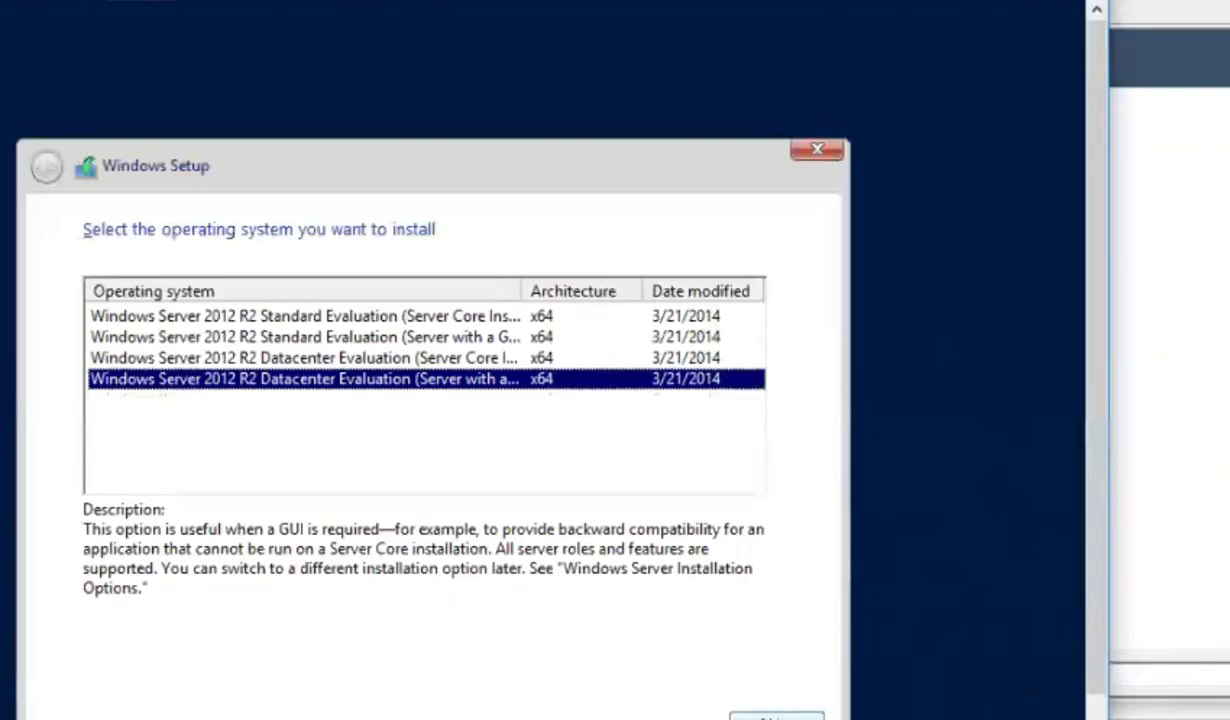
{"action": "left_click", "coordinate": [778, 716]}
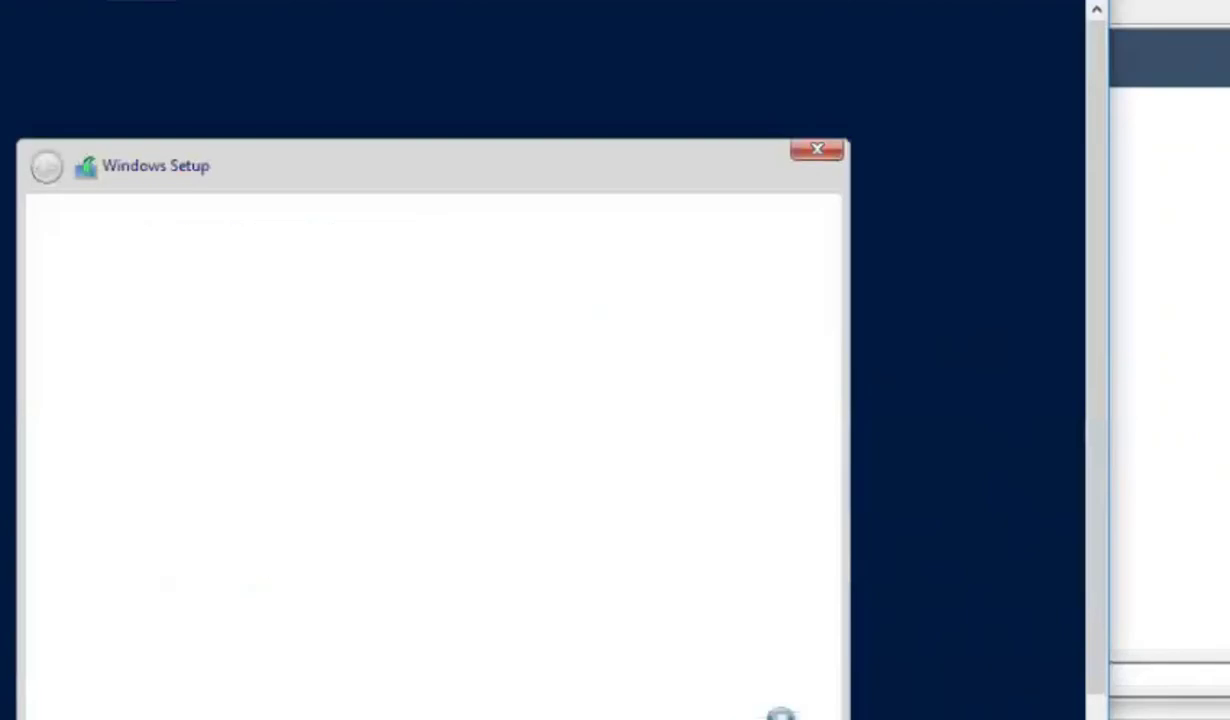
Step: Accept the license terms and choose the Custom: Install Windows only (advanced) installation type
{"action": "key", "text": "space"}
{"action": "key", "text": "Return"}
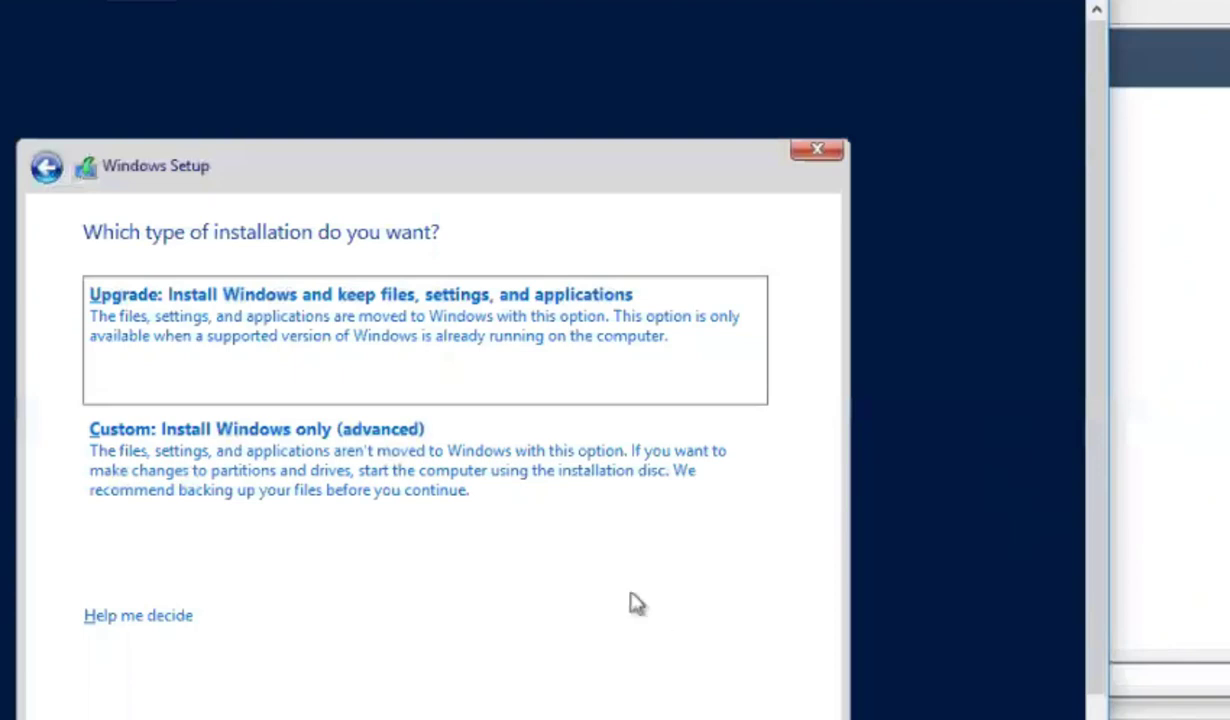
{"action": "left_click", "coordinate": [569, 503]}
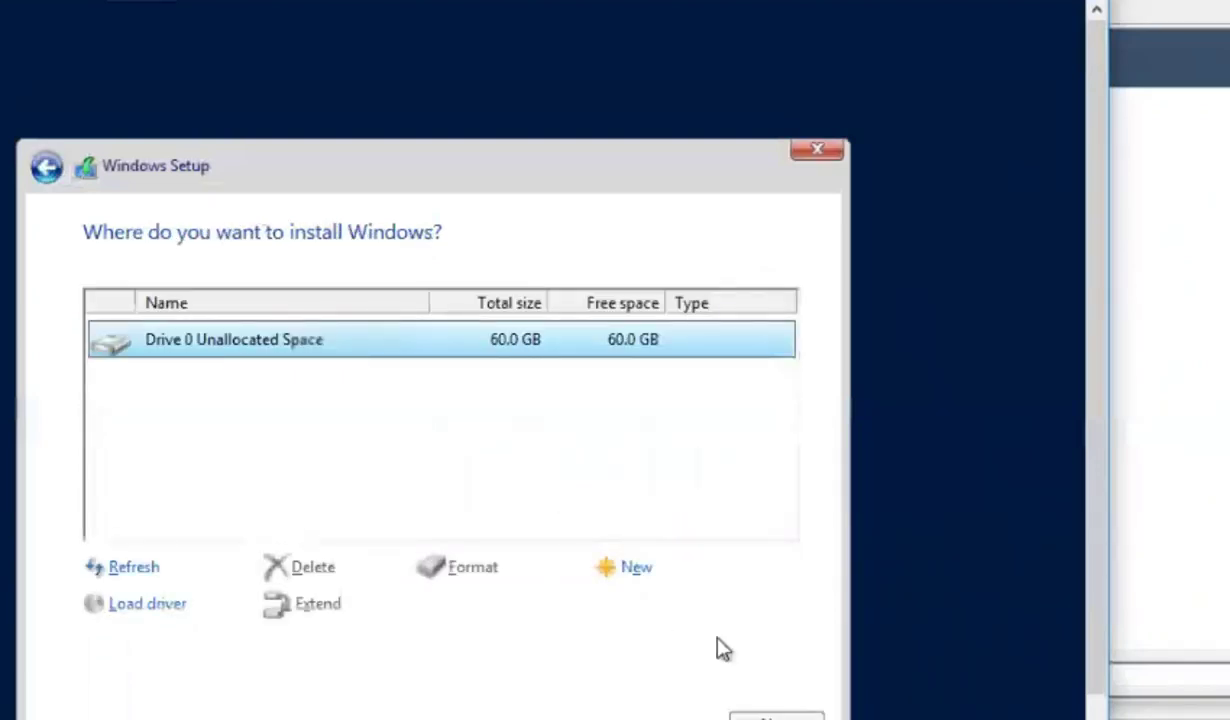
Step: Create a 61440 MB partition on Drive 0, allowing the additional system partition, and start installing Windows on the primary partition
{"action": "left_click", "coordinate": [622, 570]}
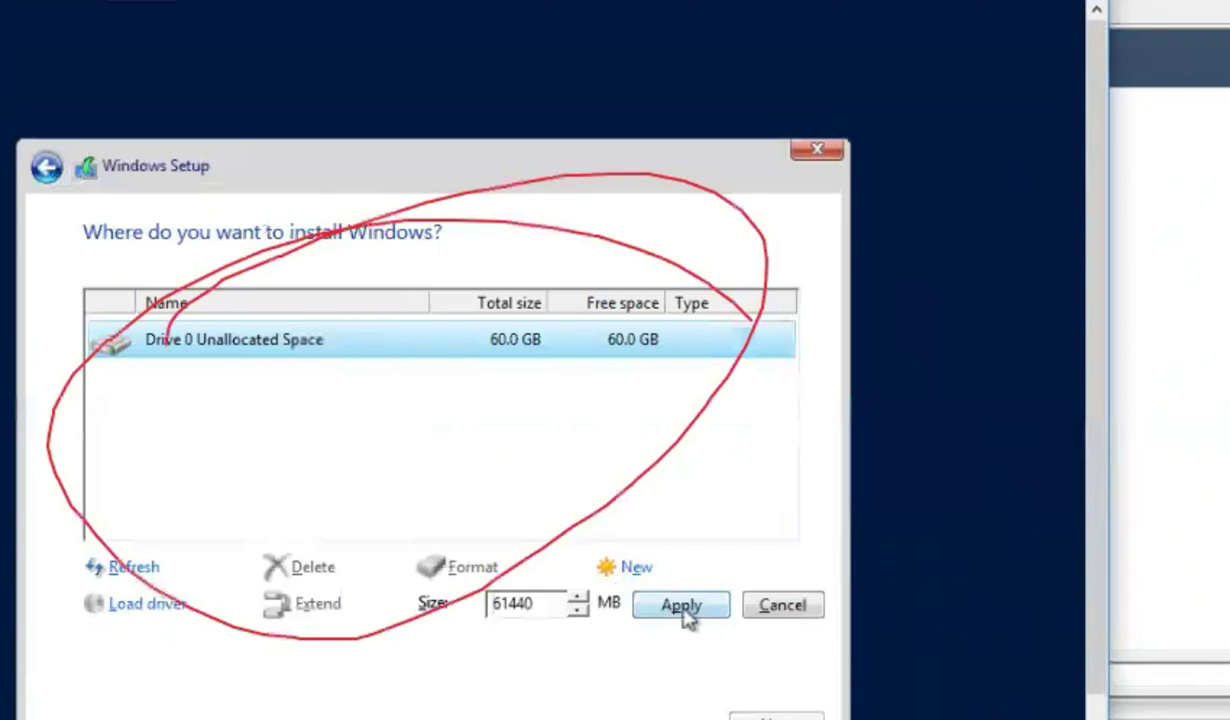
{"action": "left_click", "coordinate": [686, 615]}
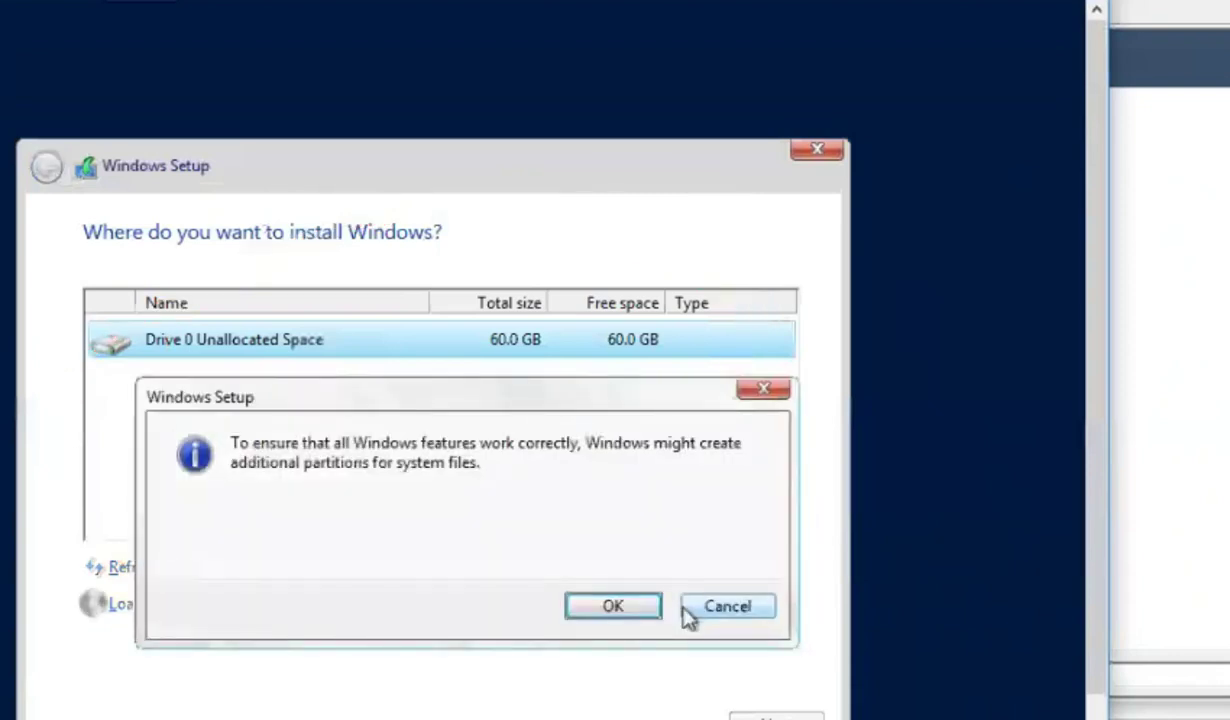
{"action": "left_click", "coordinate": [612, 608]}
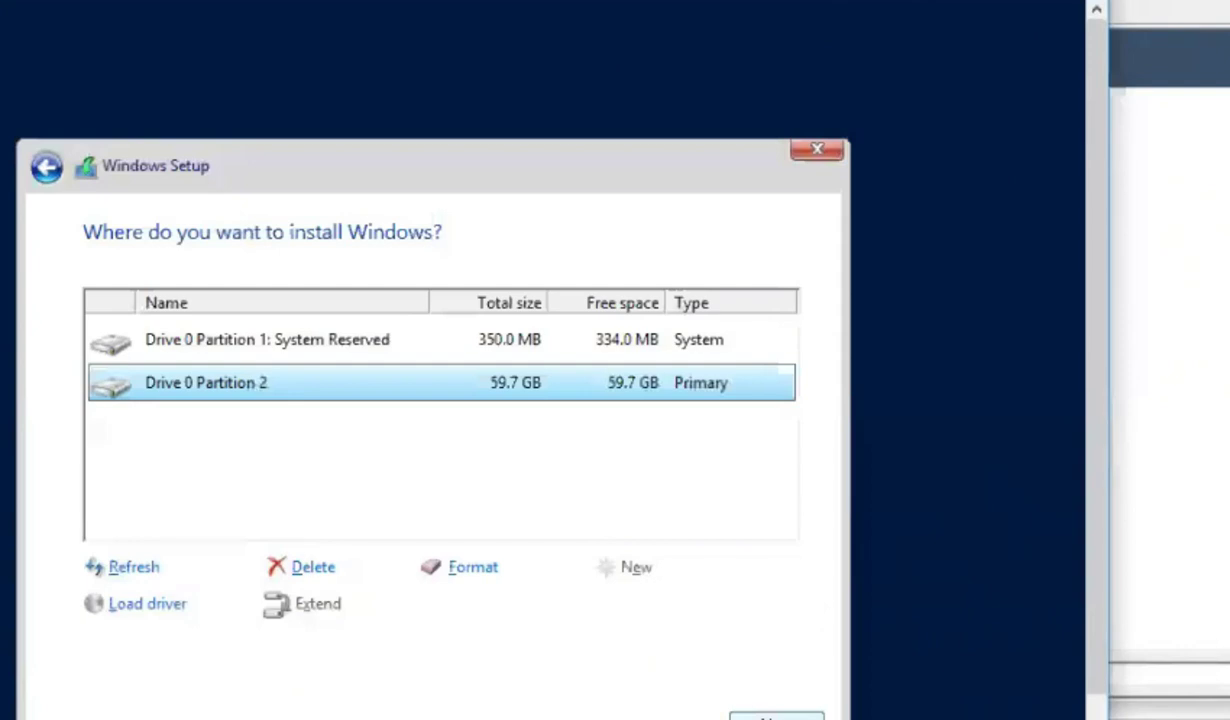
{"action": "key", "text": "Return"}
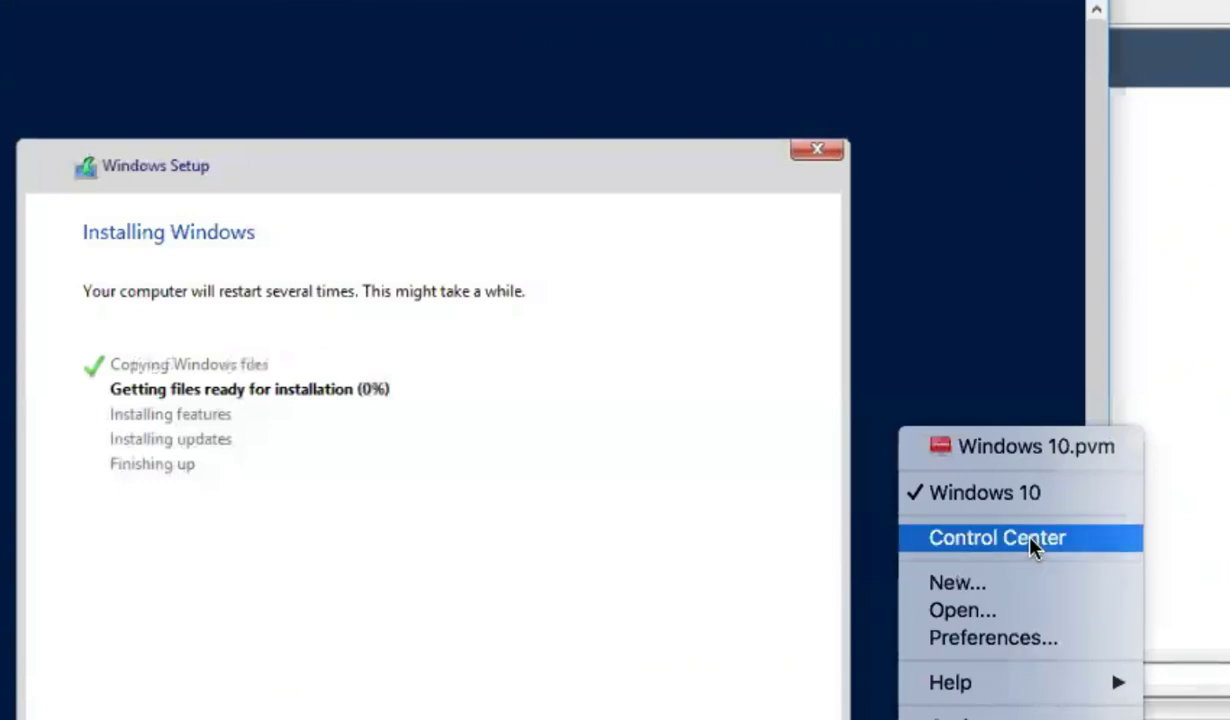
{"action": "left_click", "coordinate": [1033, 547]}
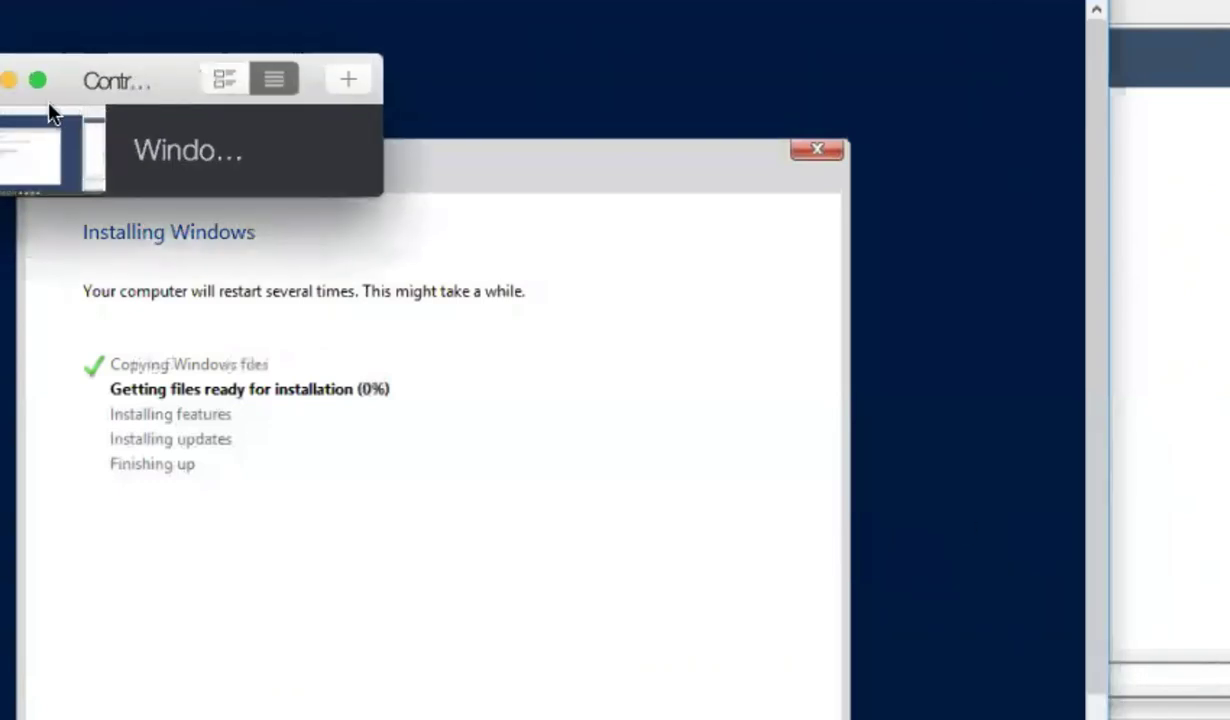
{"action": "left_click", "coordinate": [10, 80]}
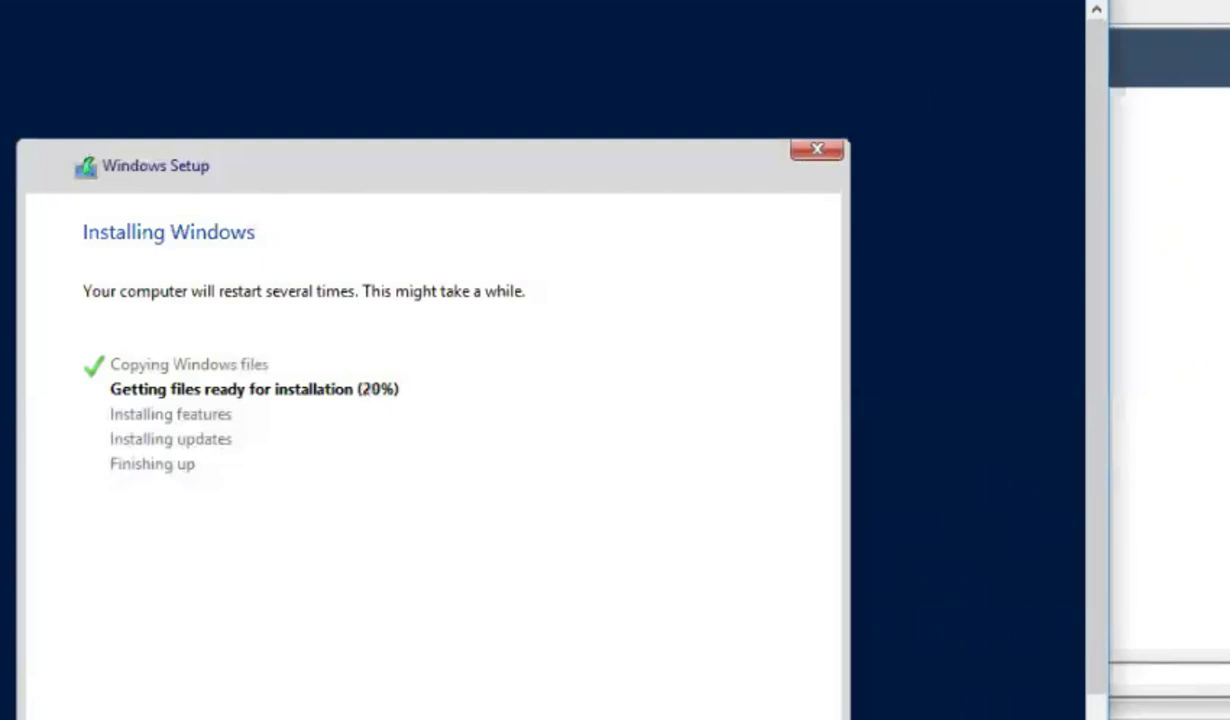
Step: View the console of the virtual machine listed just below Cloud Demo, then return to its summary for the IP address
{"action": "left_click", "coordinate": [540, 705]}
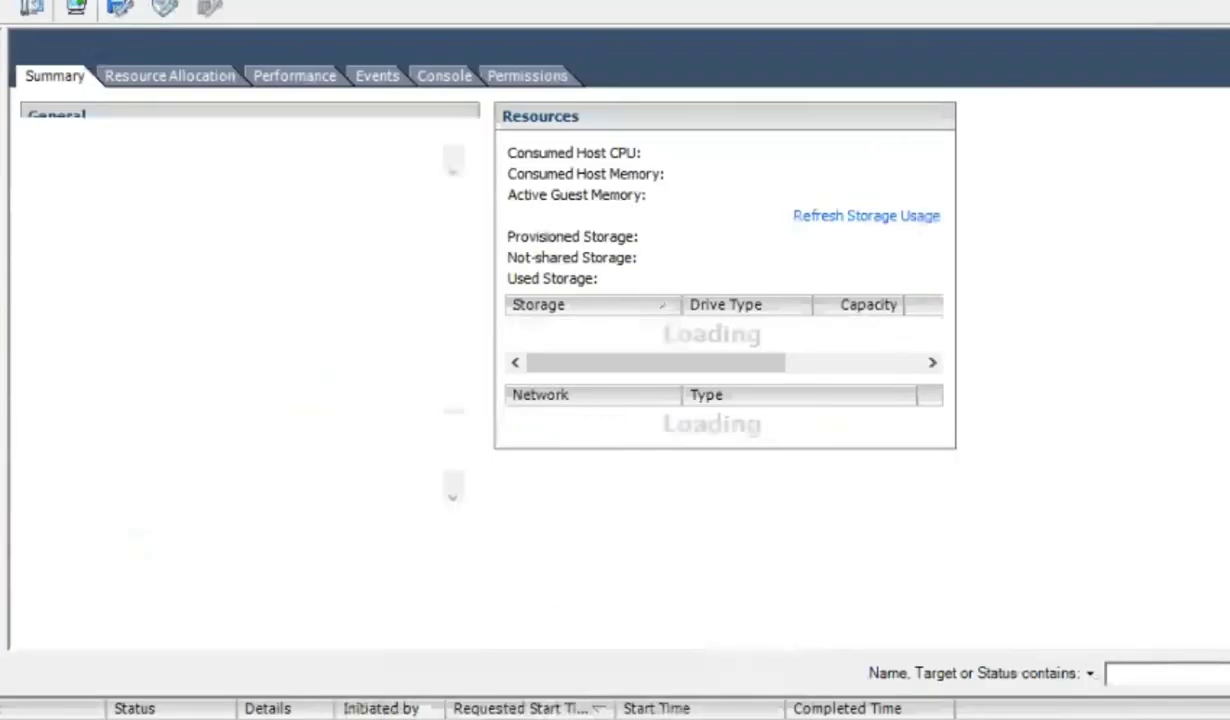
{"action": "right_click", "coordinate": [2, 168]}
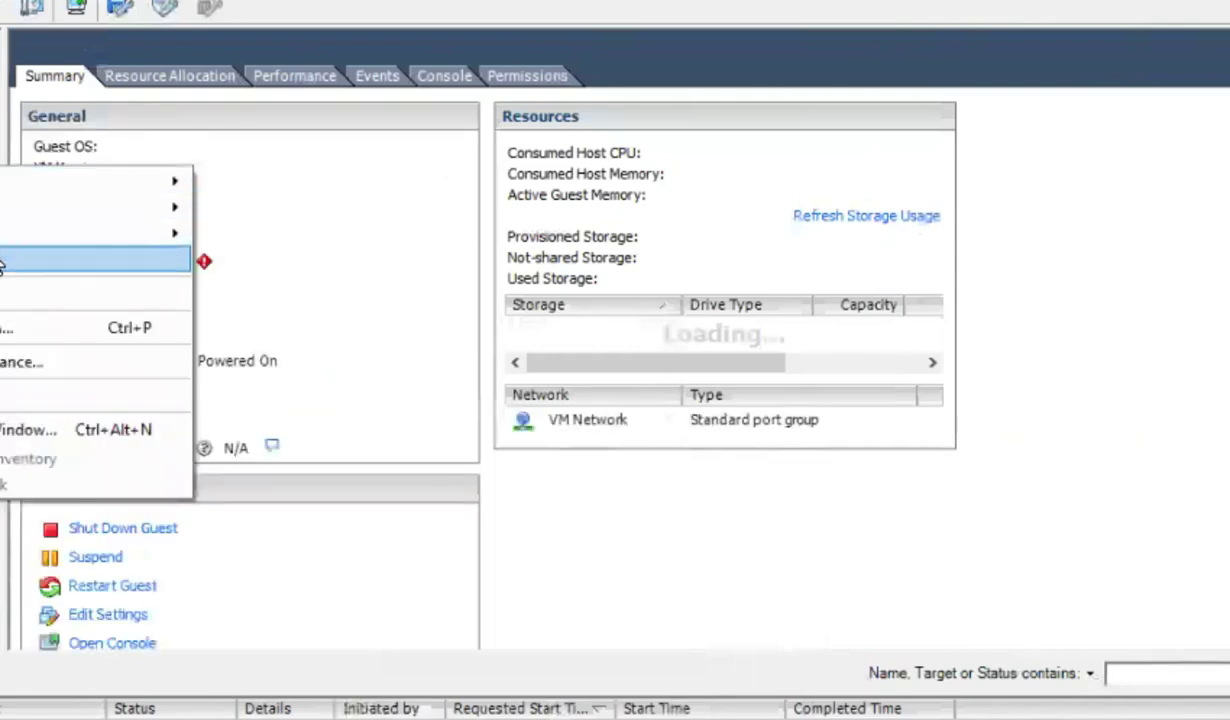
{"action": "left_click", "coordinate": [3, 260]}
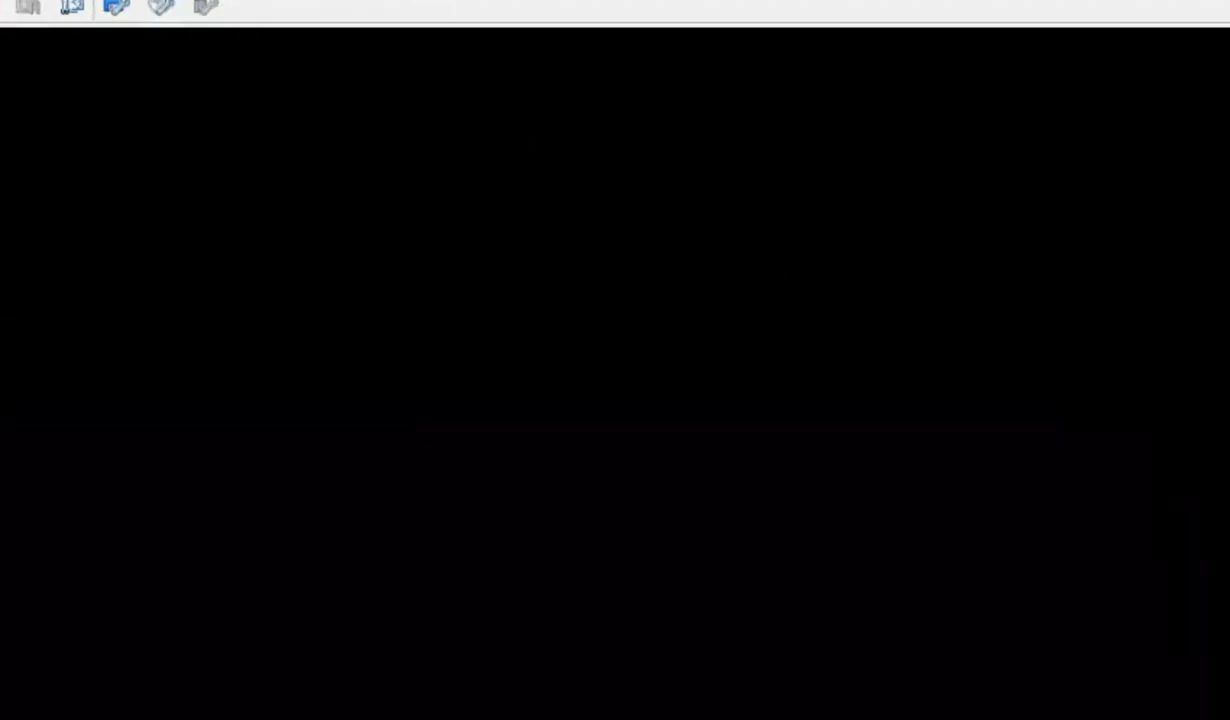
{"action": "left_click_drag", "start_coordinate": [278, 8], "coordinate": [826, 712]}
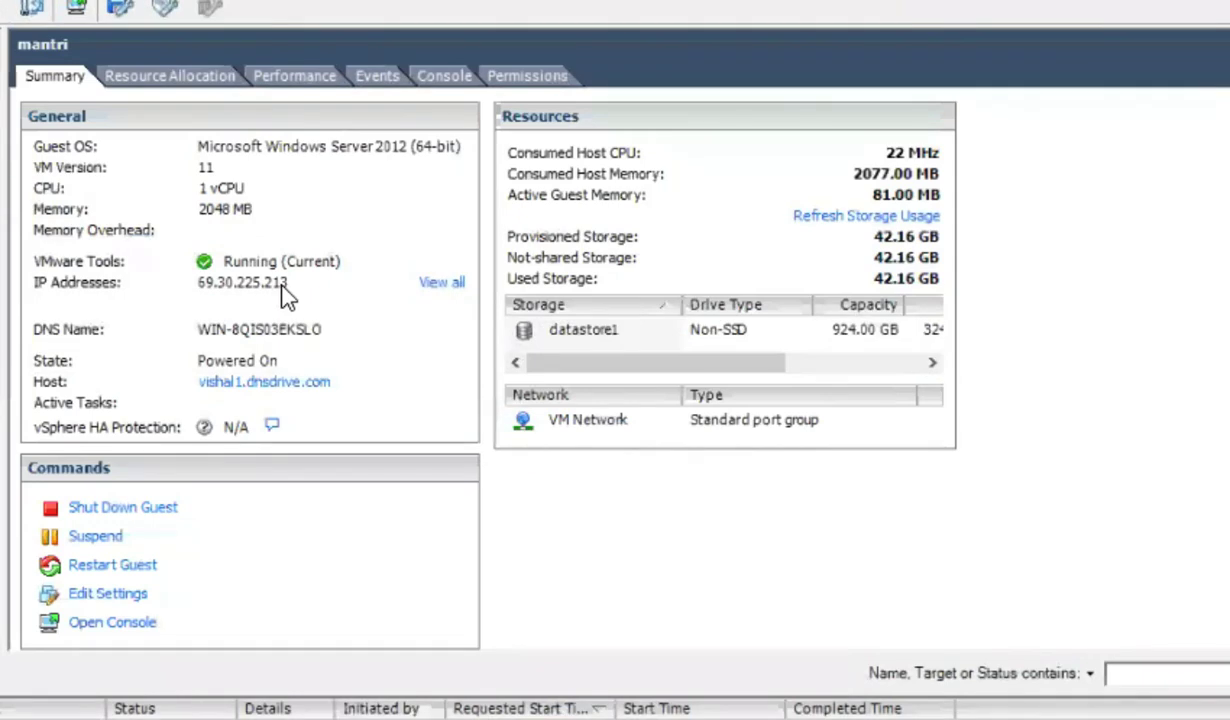
Step: Switch to Remote Desktop Connection and start a connection to 69.30.225.213
{"action": "left_click_drag", "start_coordinate": [540, 56], "coordinate": [712, 143]}
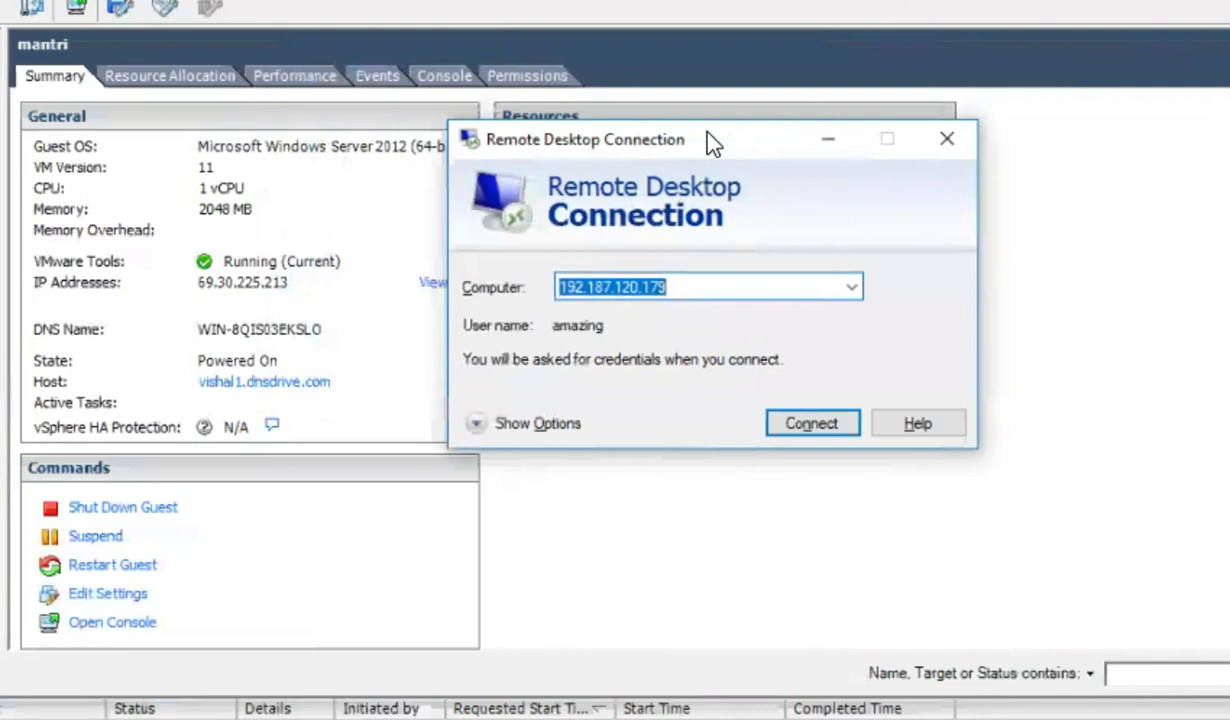
{"action": "type", "text": "69.30"}
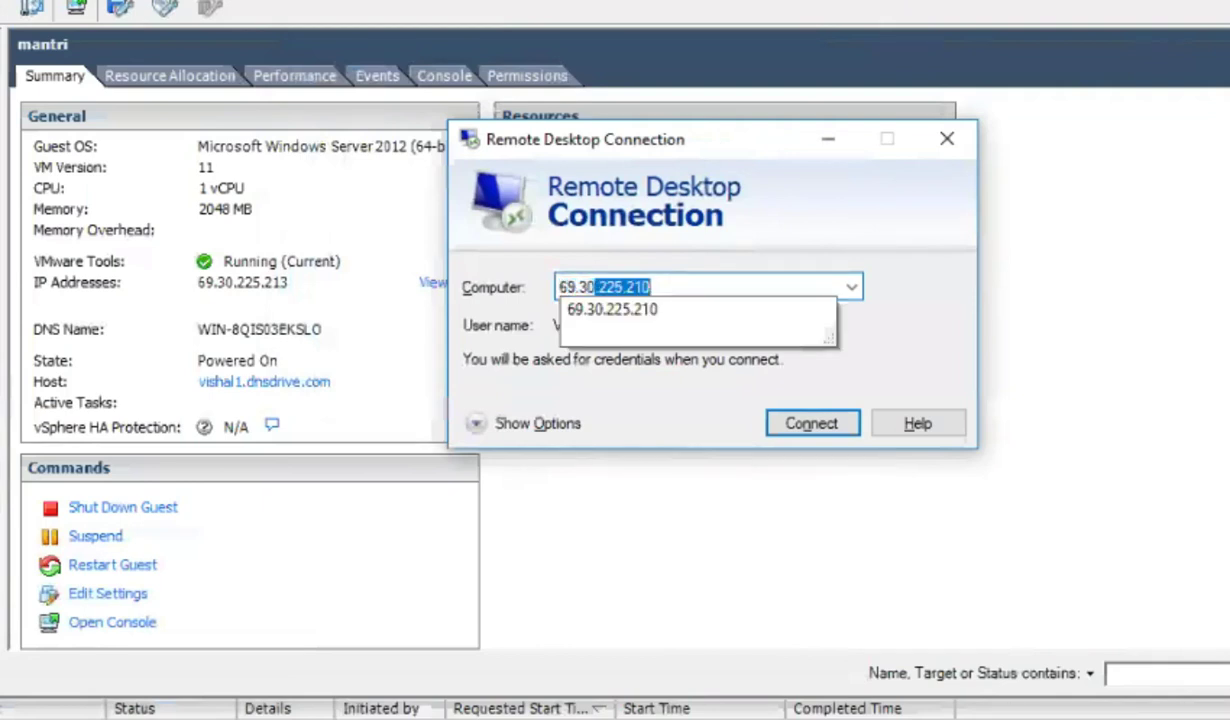
{"action": "type", "text": ".225.21"}
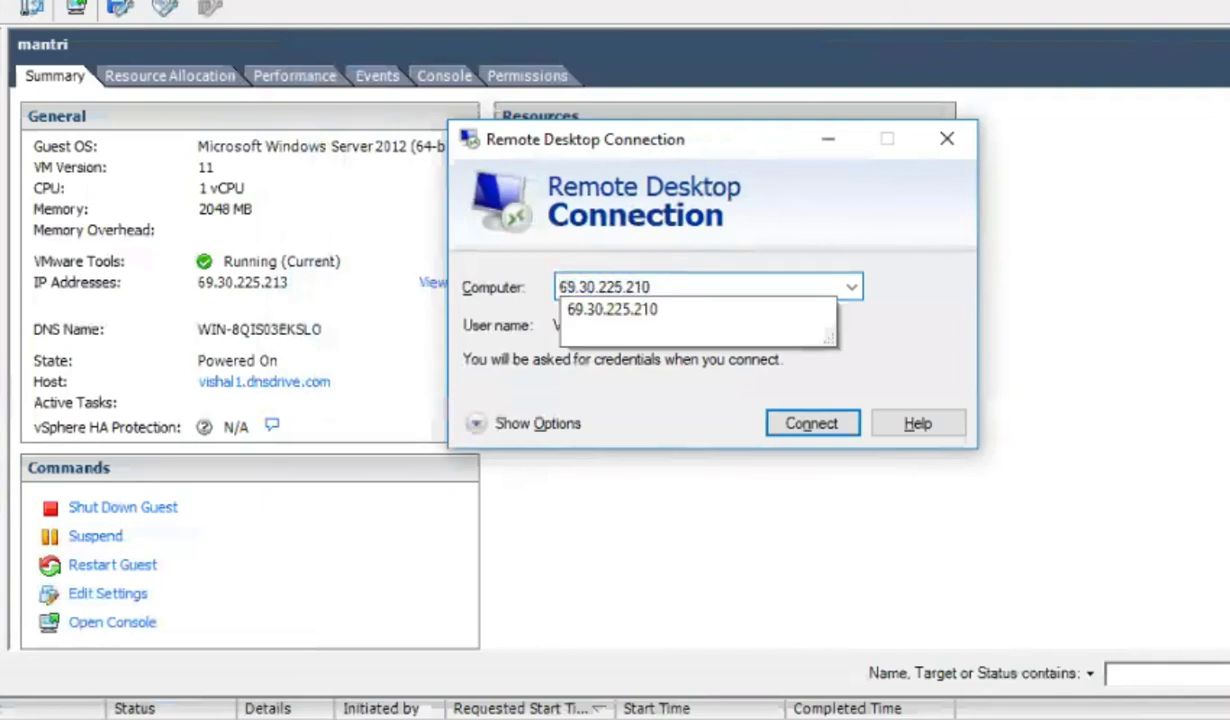
{"action": "type", "text": "3"}
{"action": "key", "text": "Return"}
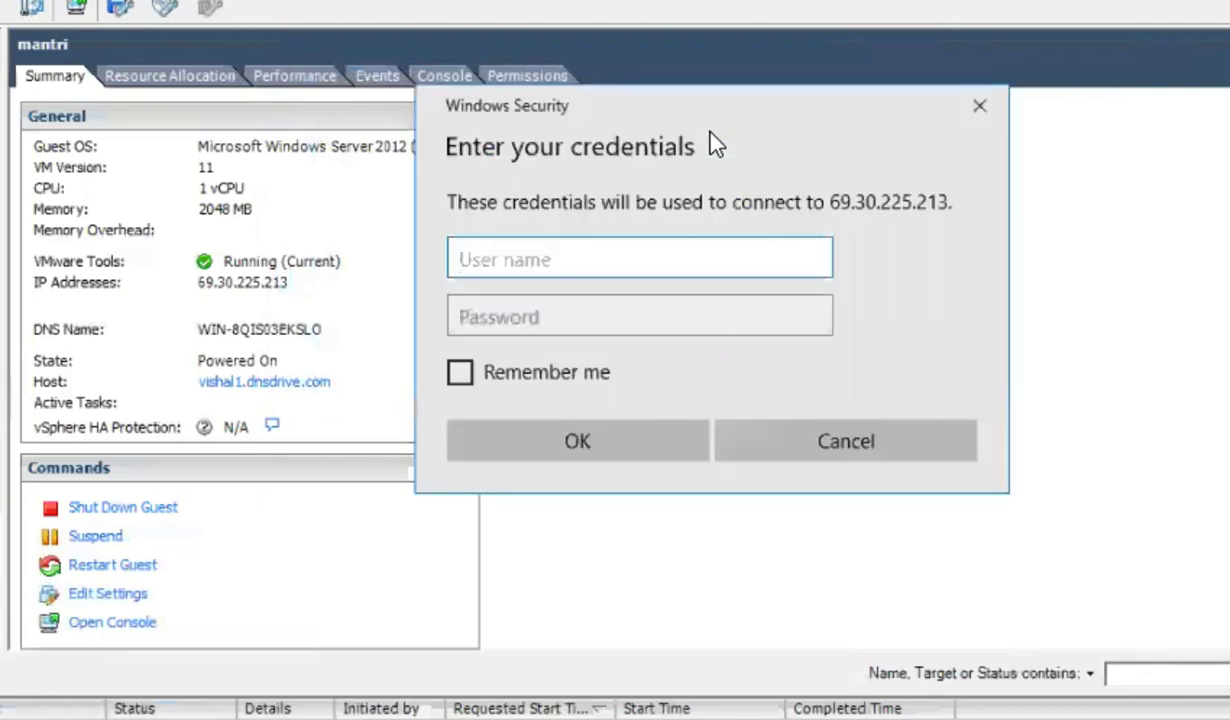
Step: Enter the remote account's user name and password, and connect despite the untrusted certificate
{"action": "type", "text": "a"}
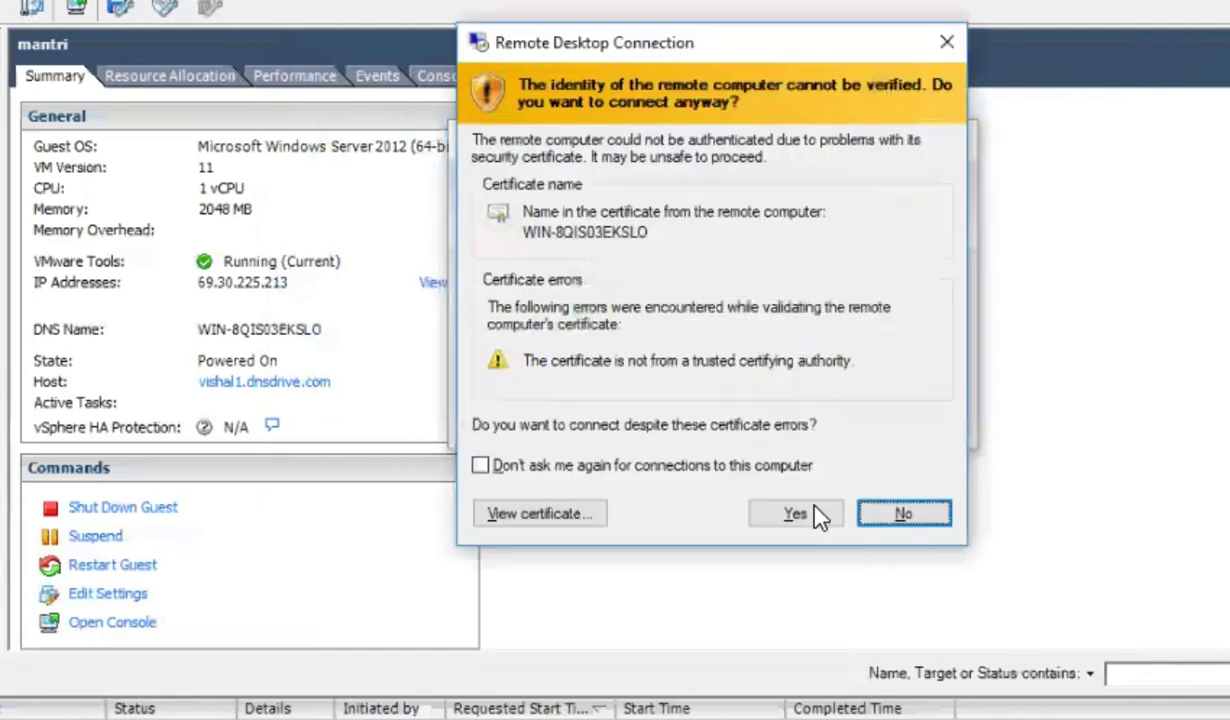
{"action": "left_click", "coordinate": [795, 513]}
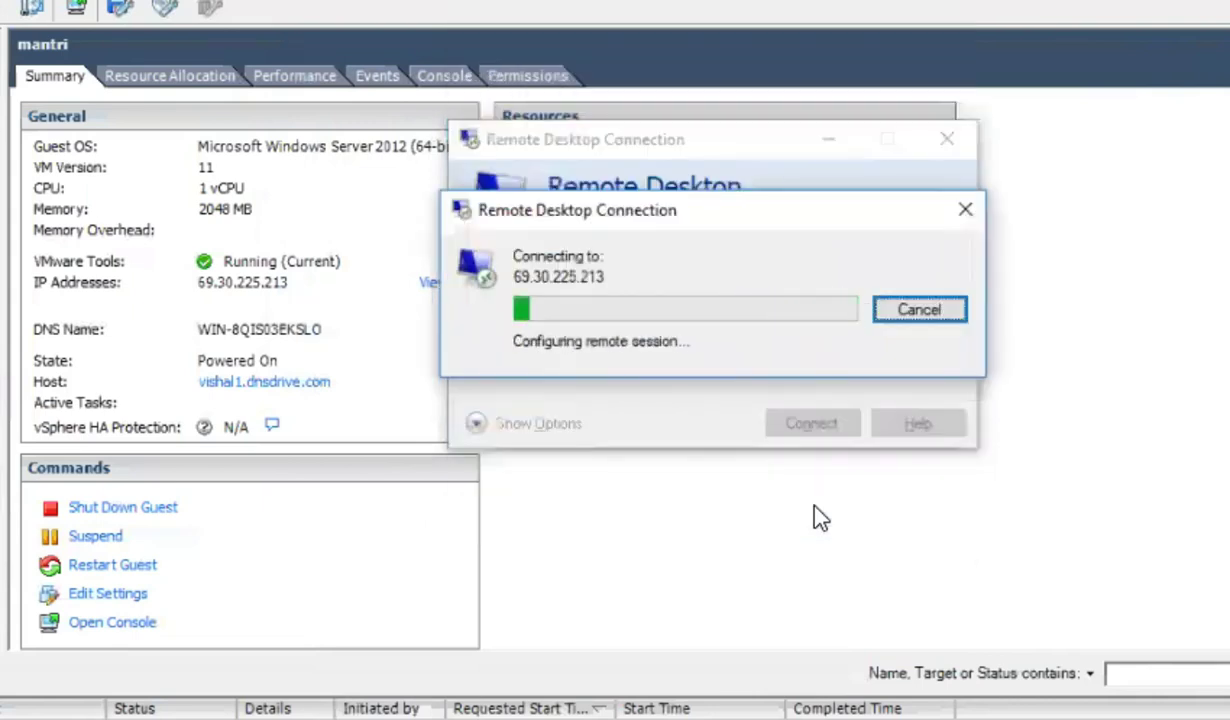
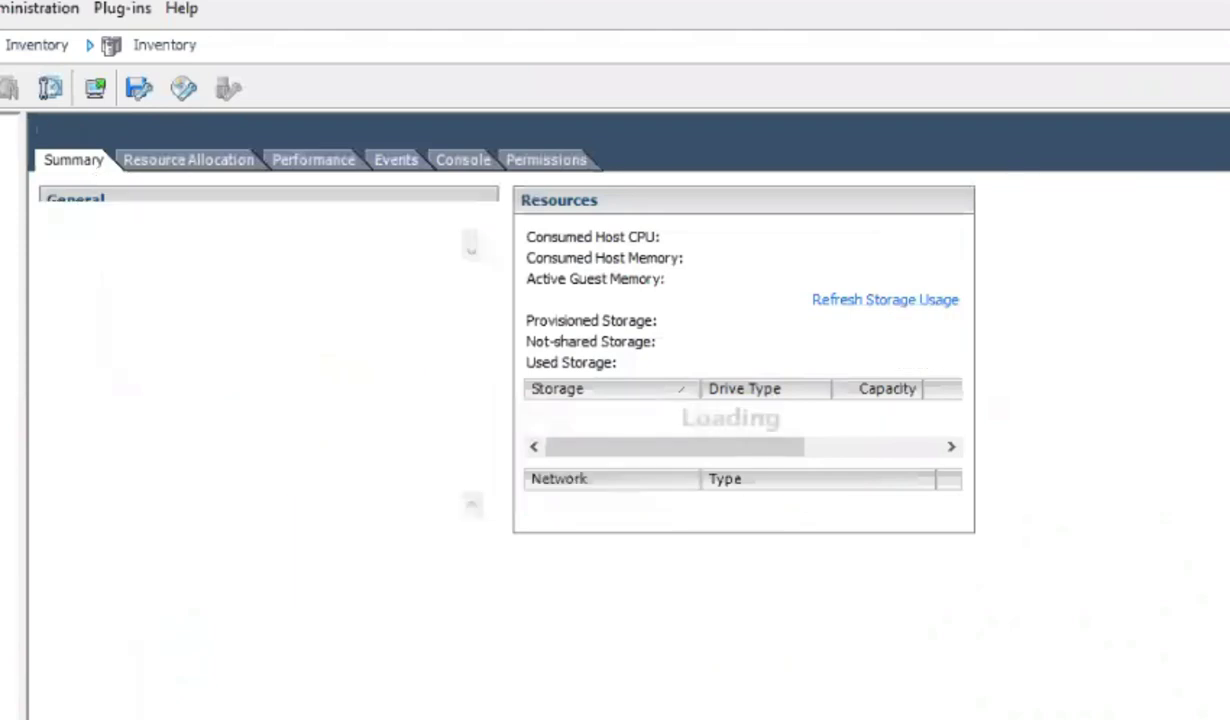
Step: Open the Cloud Demo virtual machine's console again to check the Windows installation progress
{"action": "right_click", "coordinate": [2, 232]}
{"action": "left_click", "coordinate": [22, 323]}
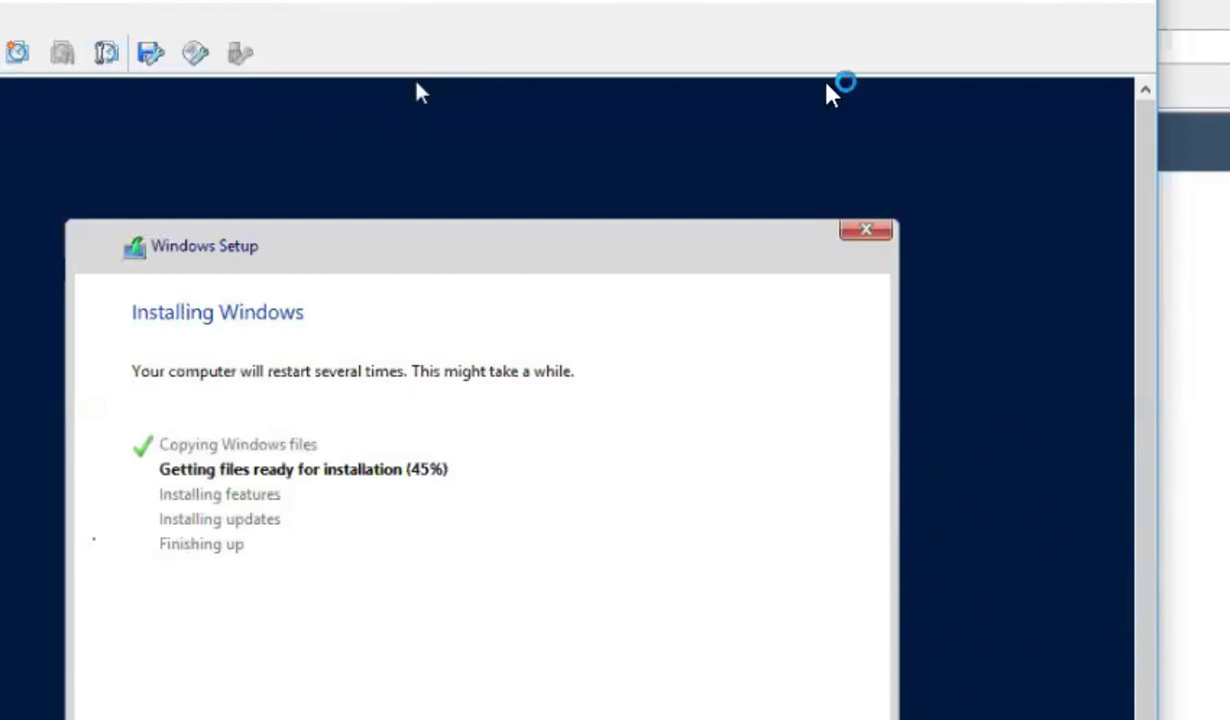
{"action": "key", "text": "ctrl+alt+Delete"}
{"action": "left_click", "coordinate": [575, 594]}
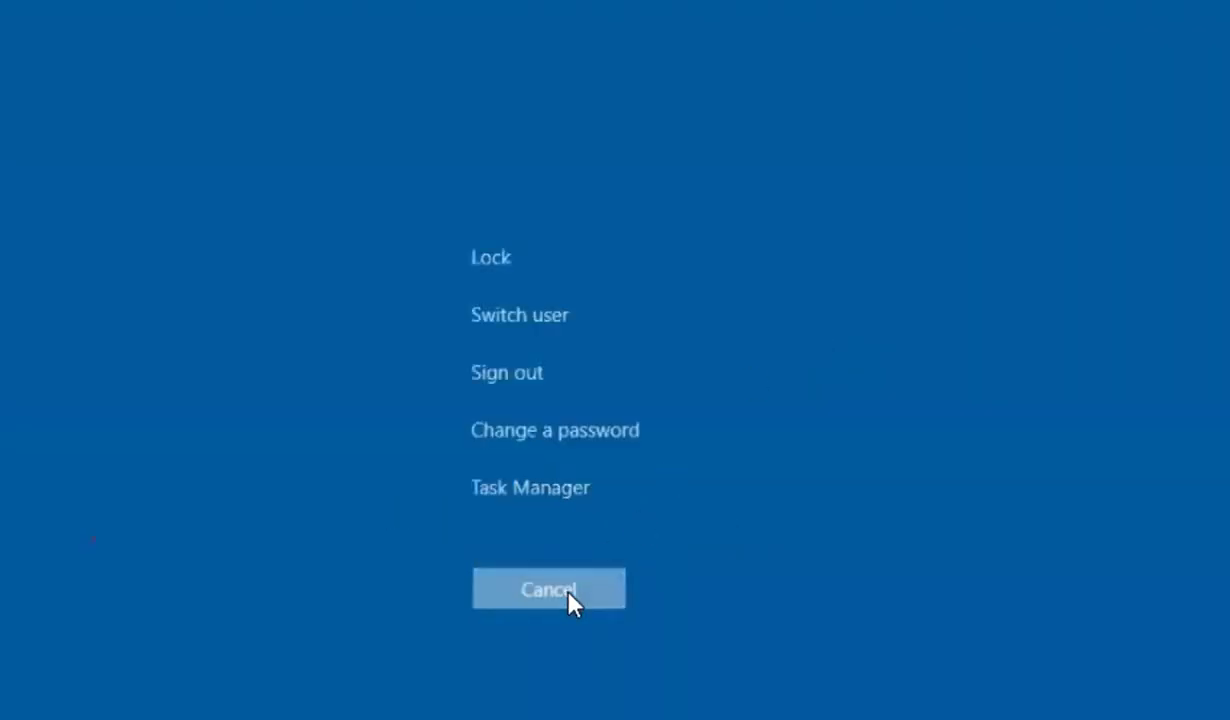
{"action": "left_click", "coordinate": [813, 593]}
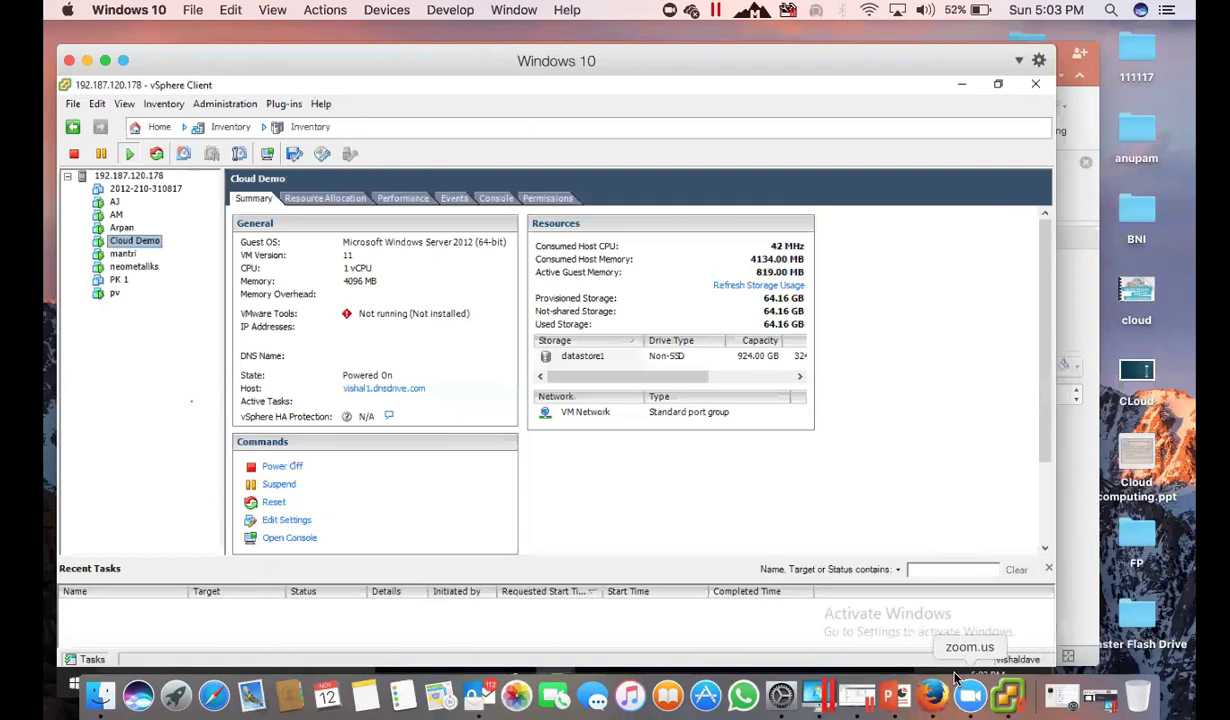
Step: Switch to the Cloud computing presentation in PowerPoint
{"action": "left_click", "coordinate": [893, 695]}
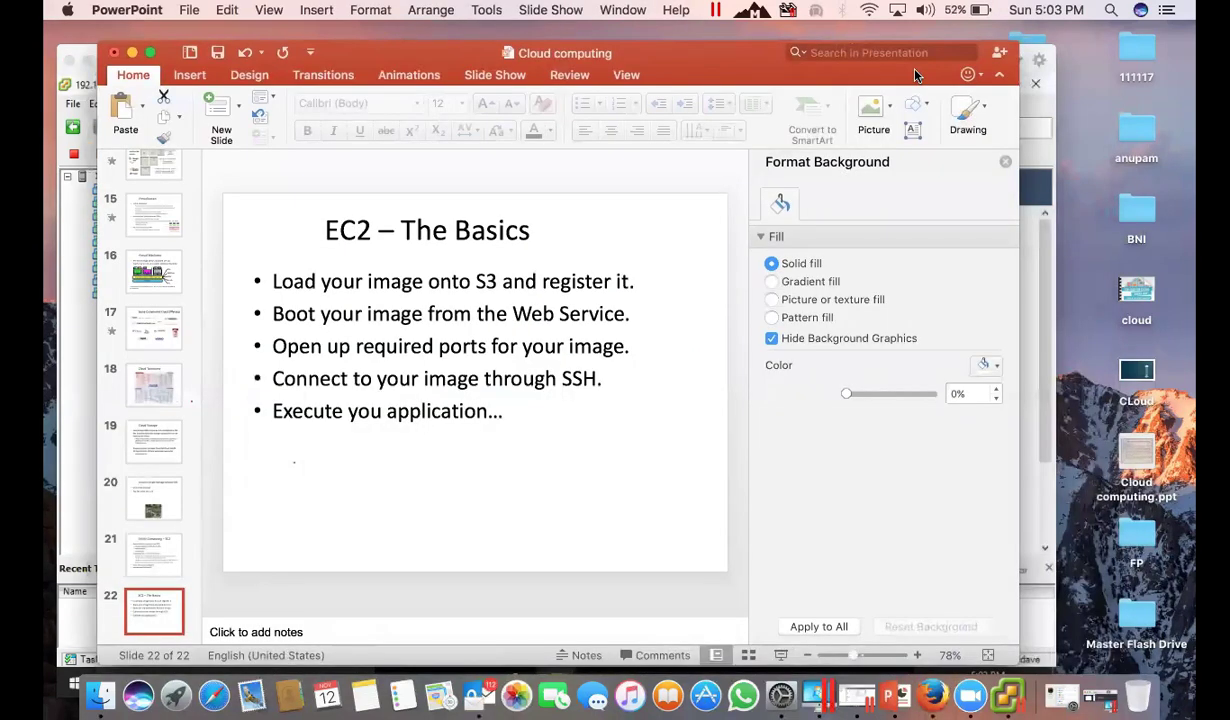